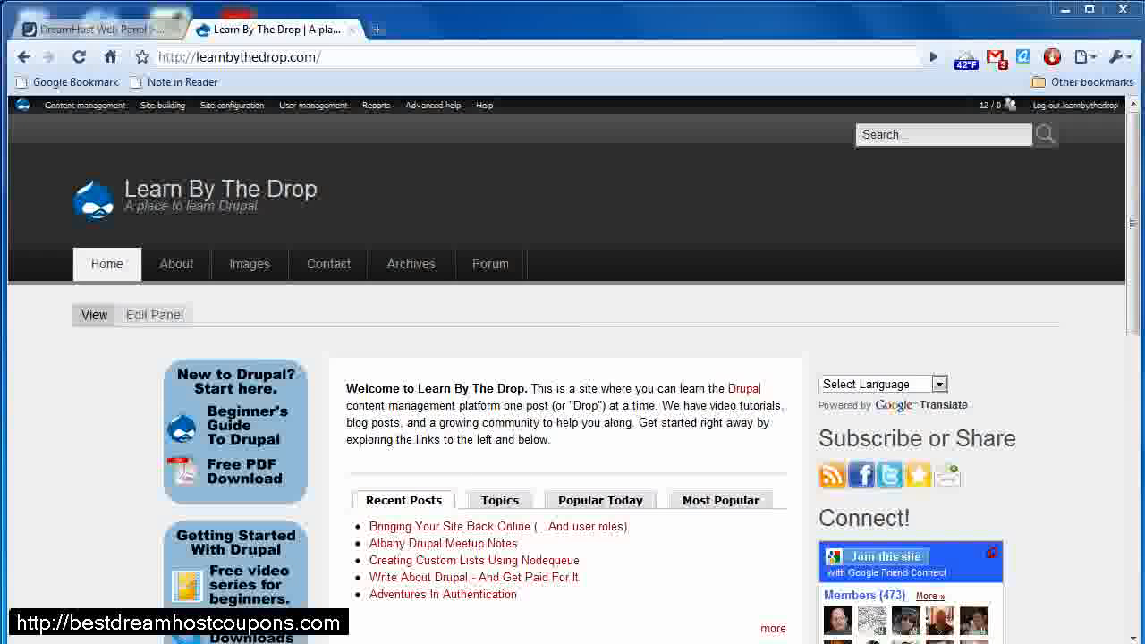
Step: Switch to the DreamHost panel and open the form for adding a new domain in the domain management area
{"action": "left_click", "coordinate": [92, 29]}
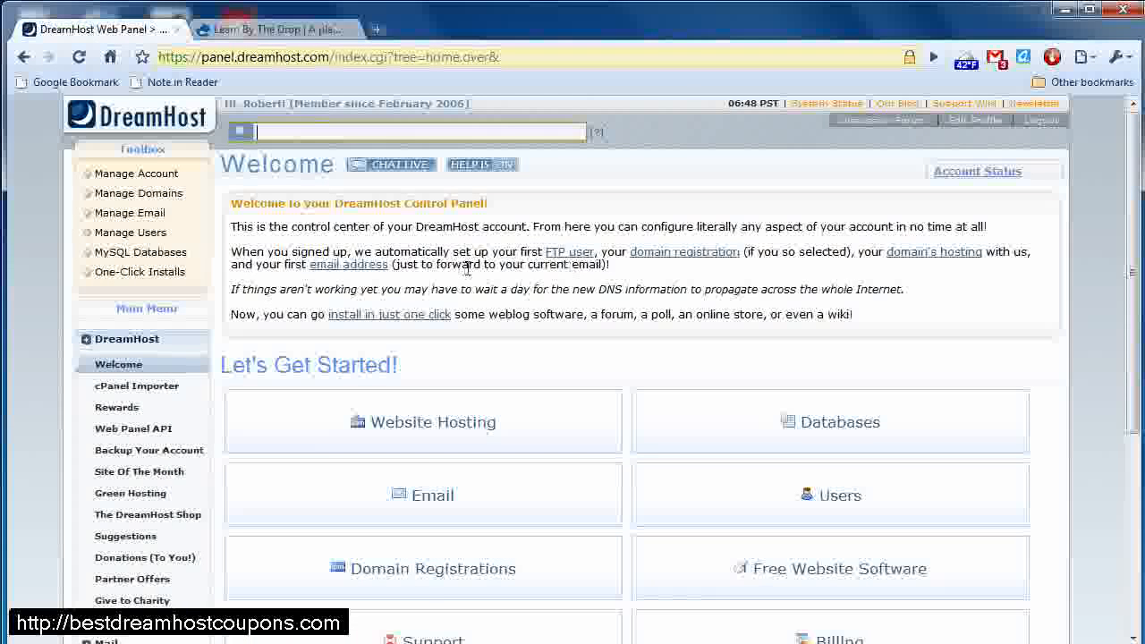
{"action": "left_click", "coordinate": [157, 192]}
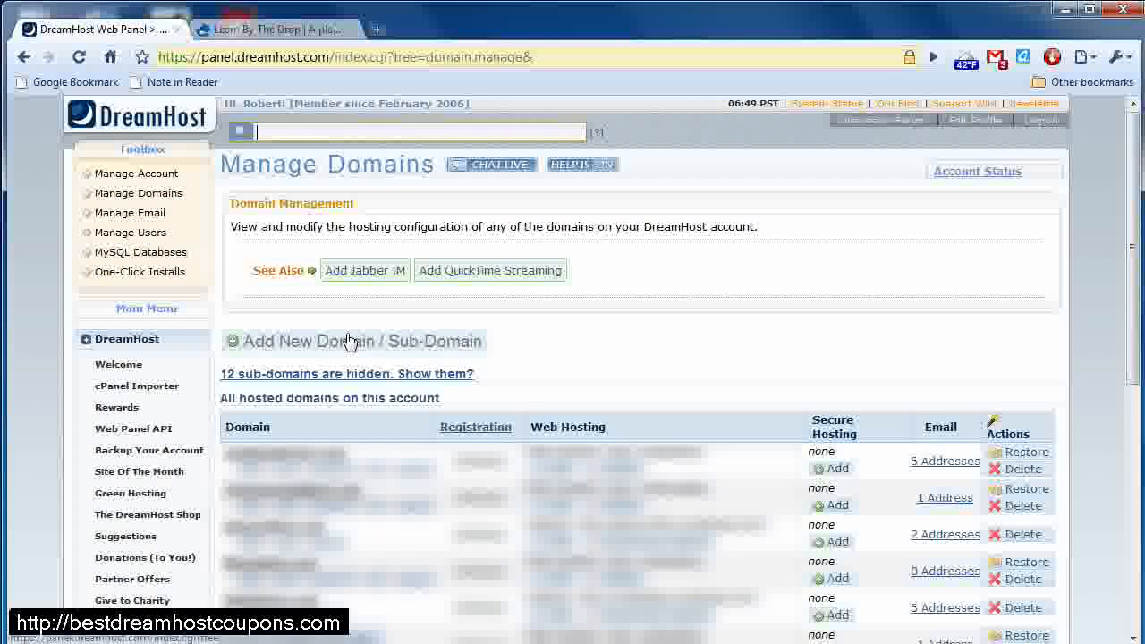
{"action": "left_click", "coordinate": [275, 345]}
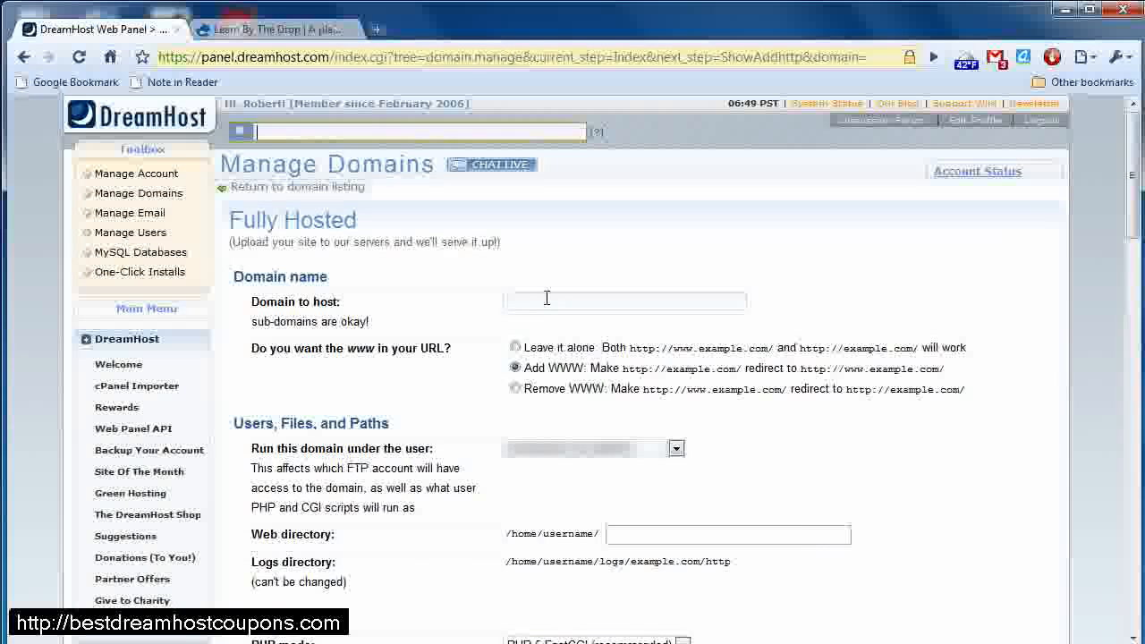
Step: Enter veryclickable.com as the domain to host in the Fully Hosted section
{"action": "left_click", "coordinate": [546, 300]}
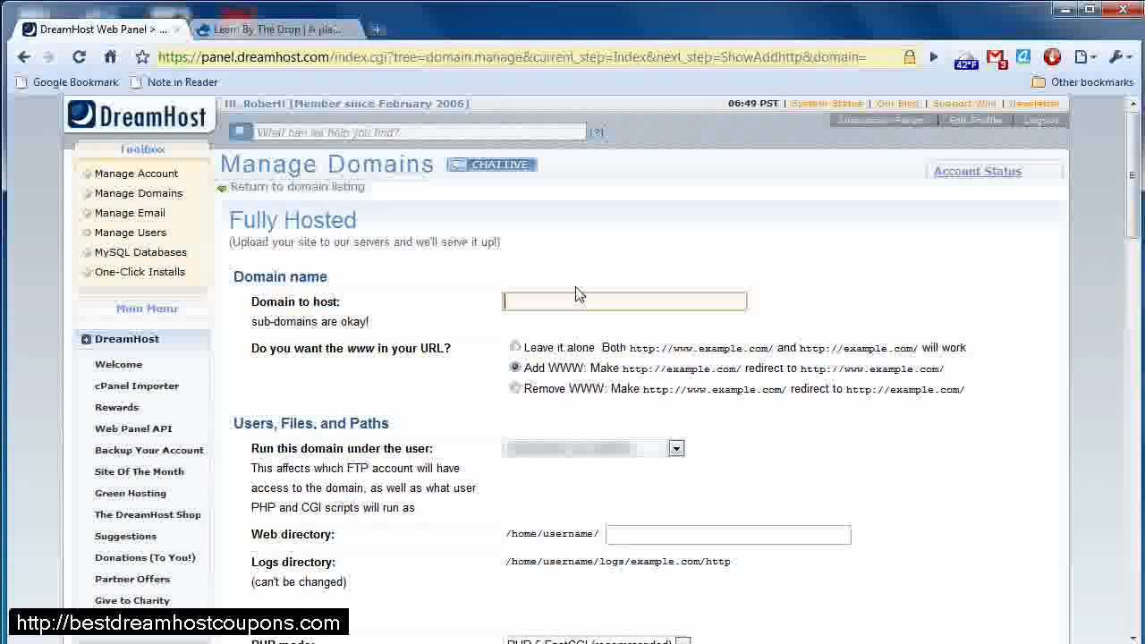
{"action": "type", "text": "veryclickable.c"}
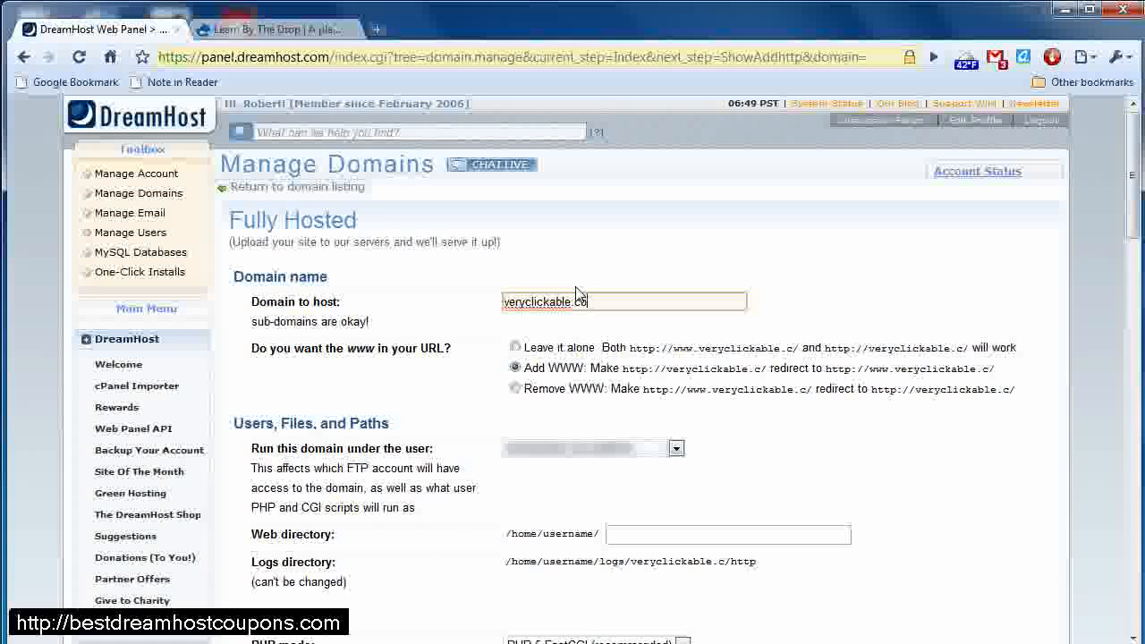
{"action": "type", "text": "om"}
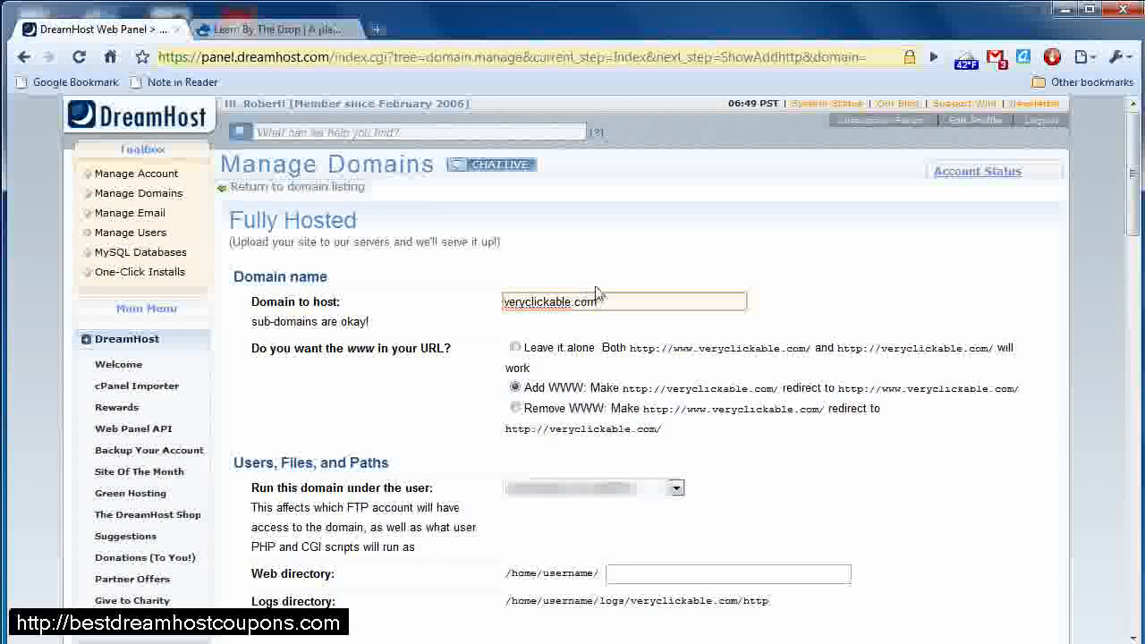
{"action": "left_click_drag", "start_coordinate": [623, 301], "coordinate": [489, 301]}
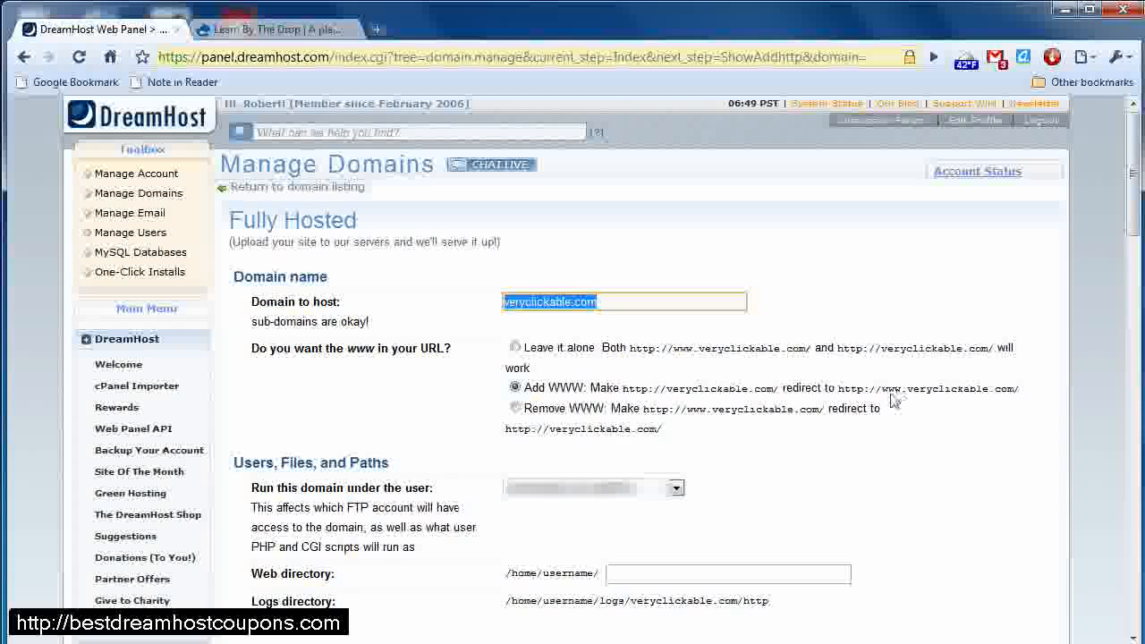
Step: Set the domain to run under a newly created user named veryclickable
{"action": "scroll", "coordinate": [349, 356], "scroll_direction": "down", "scroll_amount": 1}
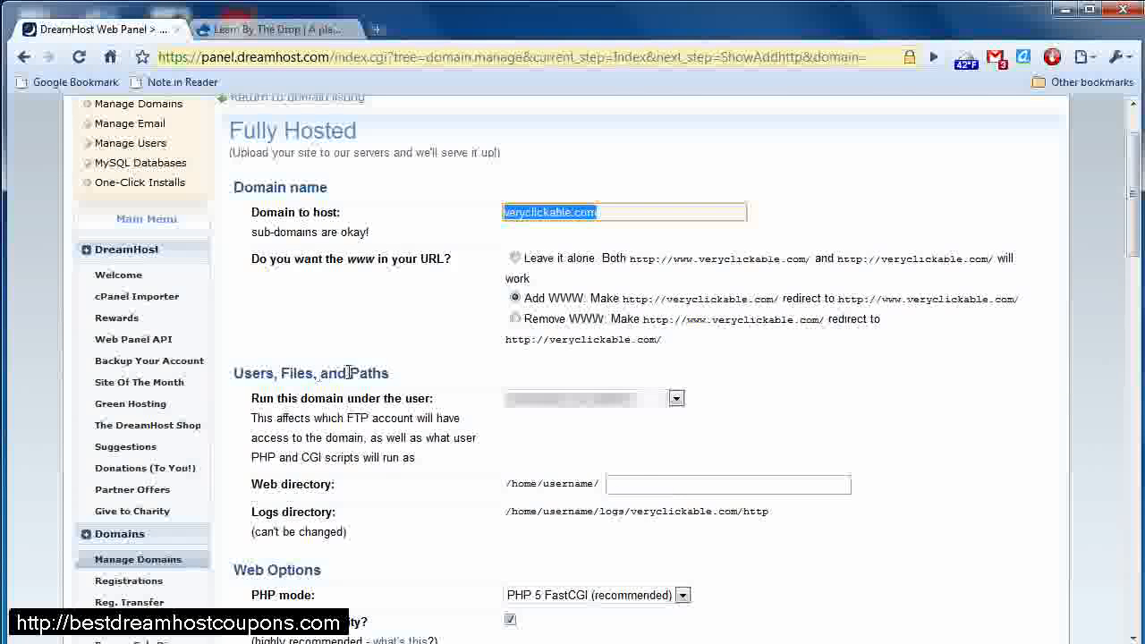
{"action": "left_click", "coordinate": [677, 401]}
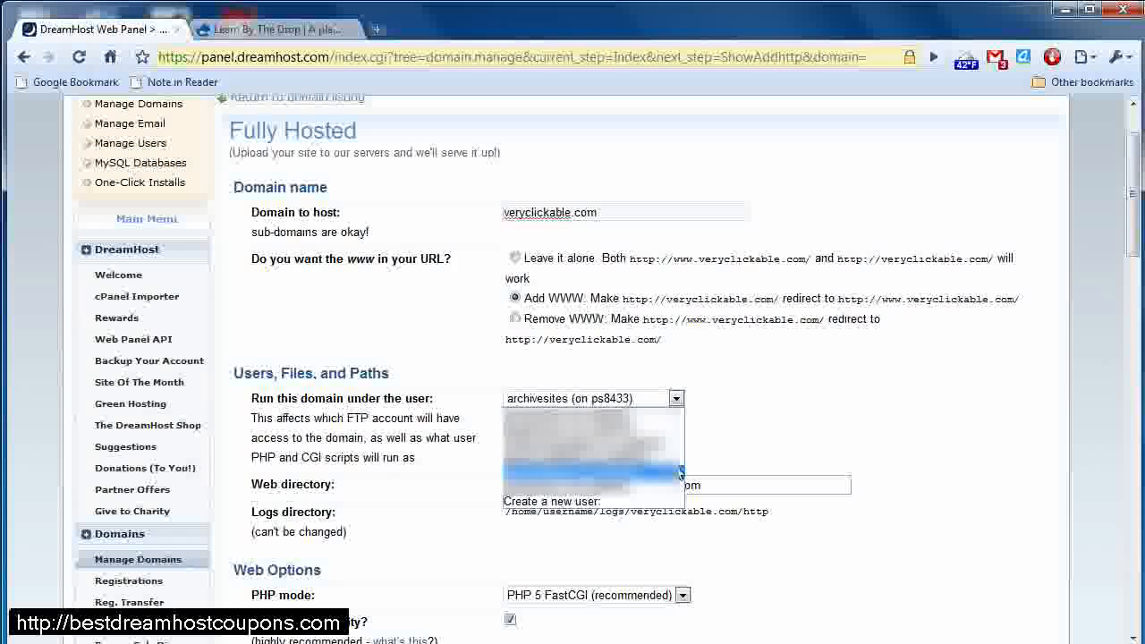
{"action": "left_click", "coordinate": [652, 499]}
{"action": "left_click", "coordinate": [771, 399]}
{"action": "type", "text": "veryclickable"}
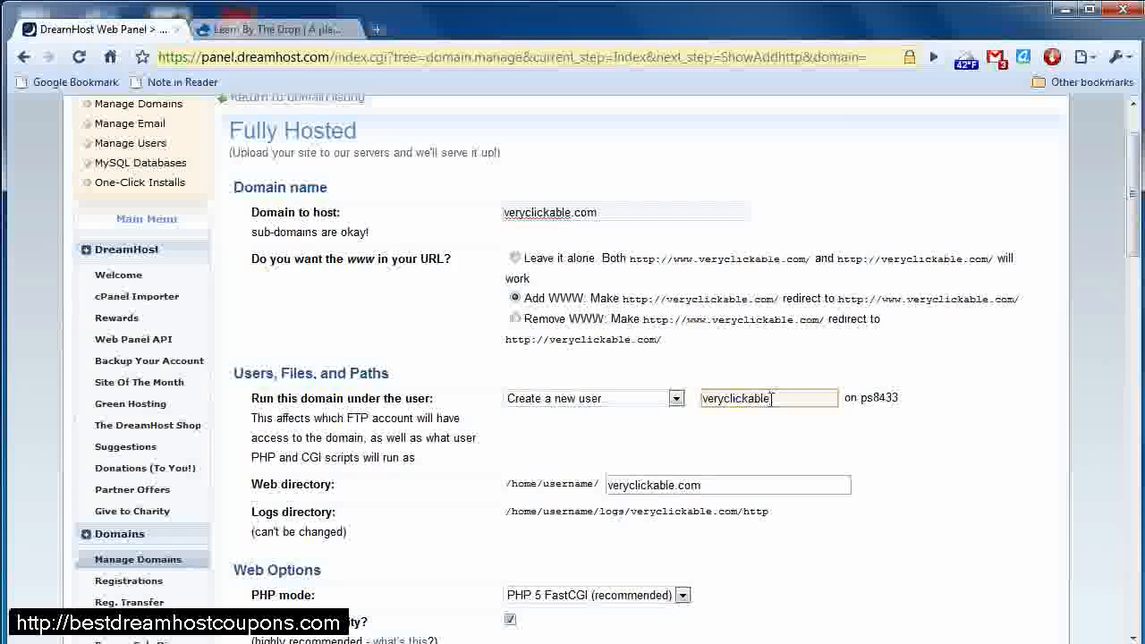
{"action": "left_click", "coordinate": [776, 435]}
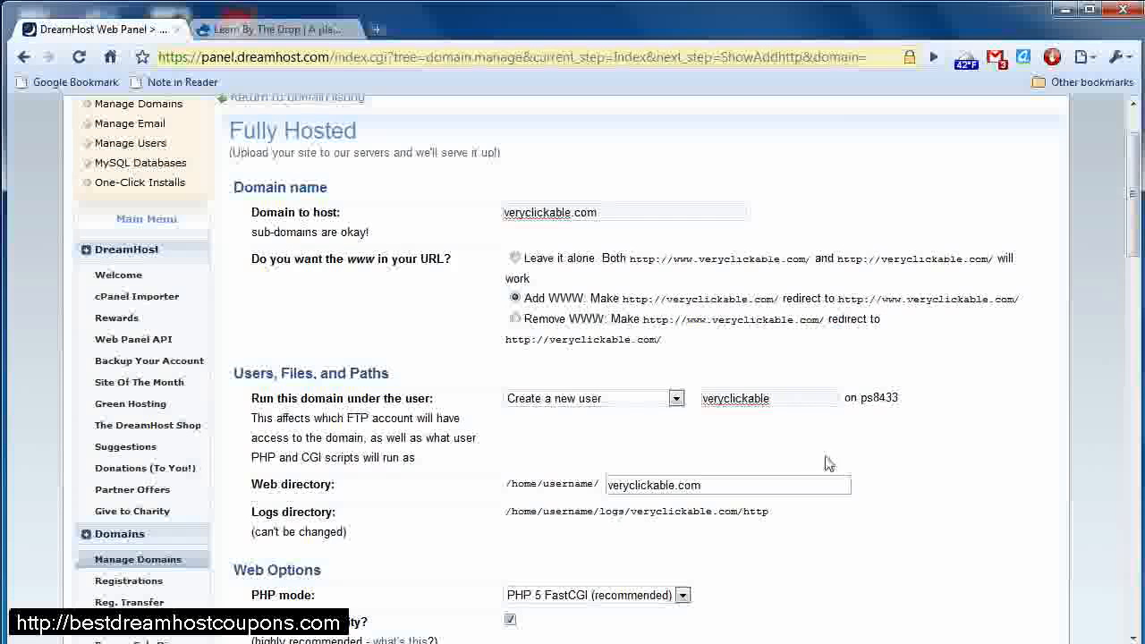
Step: Review the web directory assigned to the new domain
{"action": "scroll", "coordinate": [887, 463], "scroll_direction": "down", "scroll_amount": 1}
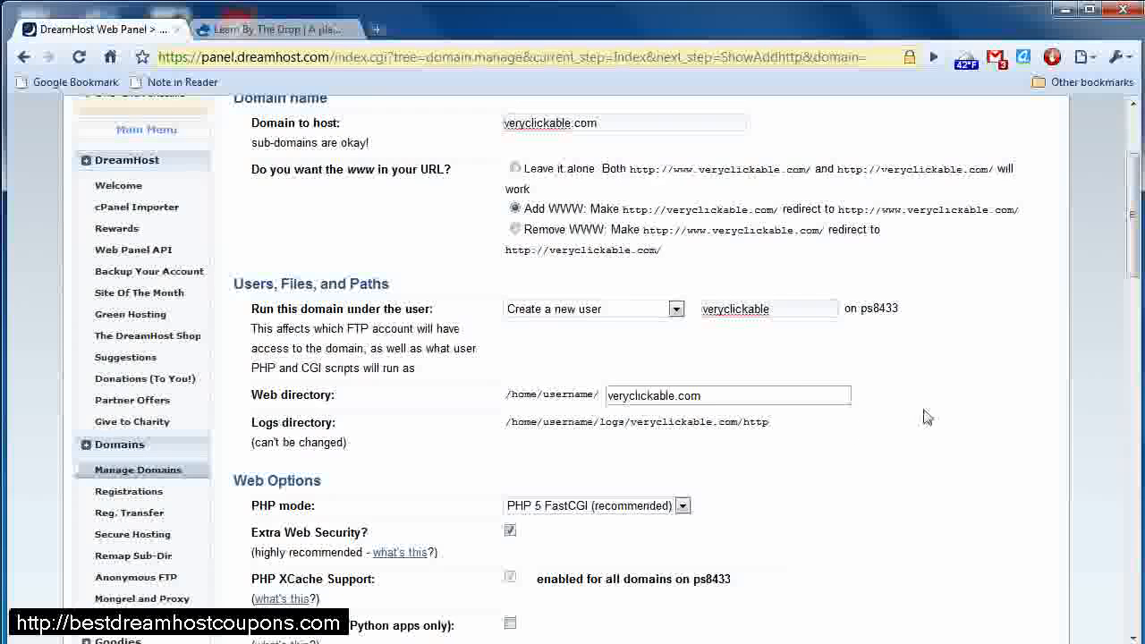
{"action": "left_click_drag", "start_coordinate": [257, 400], "coordinate": [279, 405]}
{"action": "left_click", "coordinate": [355, 395]}
{"action": "left_click", "coordinate": [349, 406]}
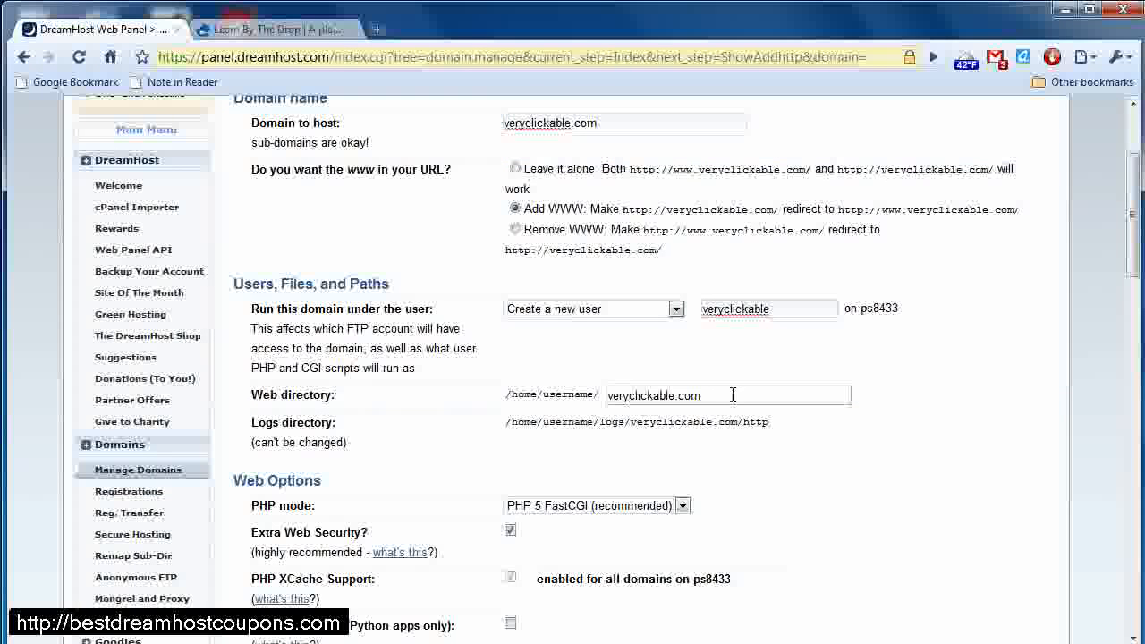
{"action": "left_click_drag", "start_coordinate": [723, 400], "coordinate": [594, 399]}
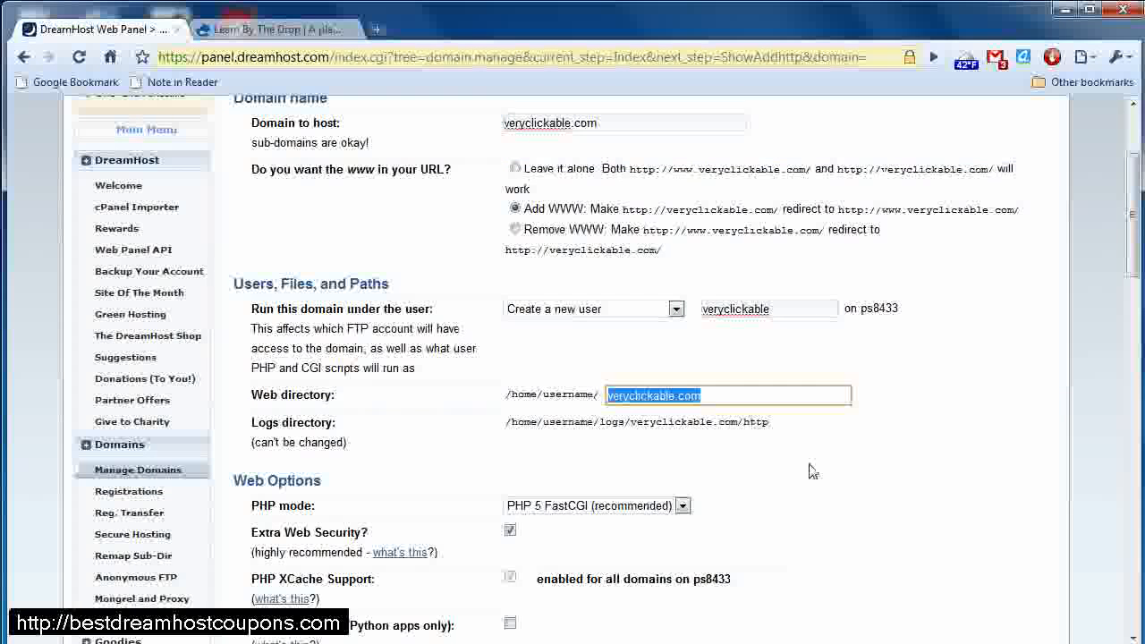
{"action": "left_click", "coordinate": [702, 456]}
Step: Review the web options and Google hosted services, keep their defaults, and submit veryclickable.com for full hosting
{"action": "scroll", "coordinate": [377, 478], "scroll_direction": "down", "scroll_amount": 1}
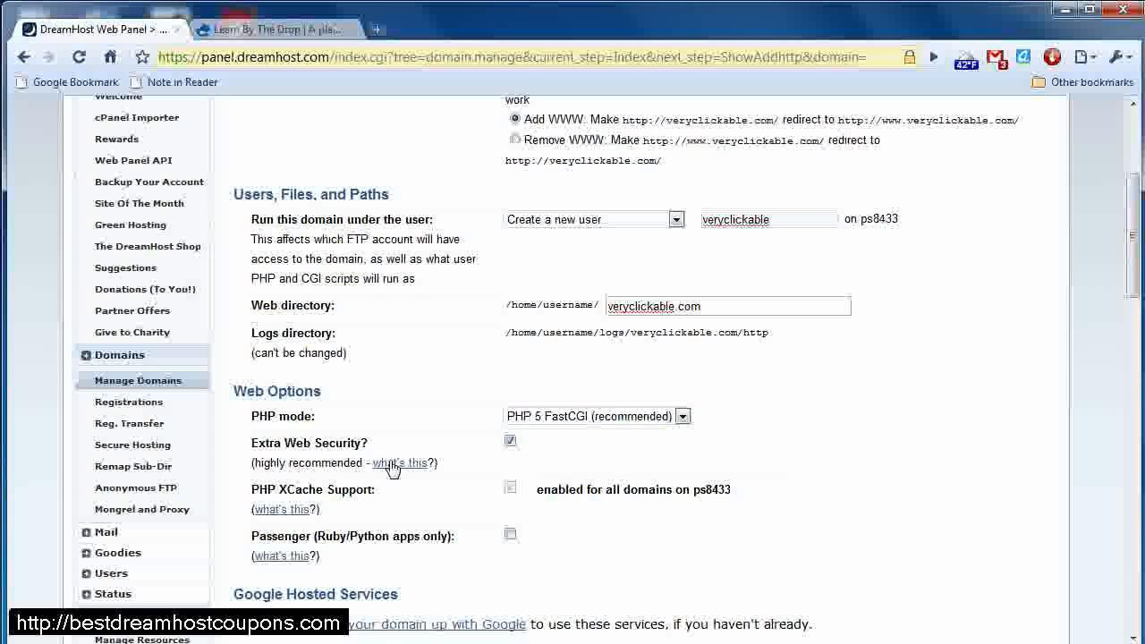
{"action": "scroll", "coordinate": [393, 463], "scroll_direction": "down", "scroll_amount": 1}
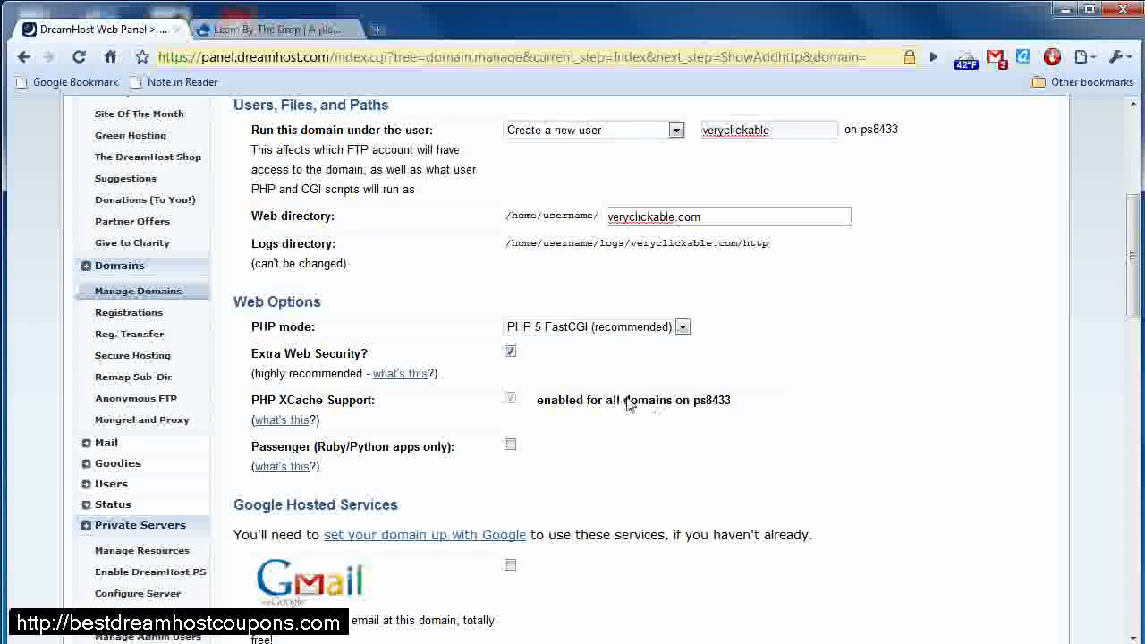
{"action": "scroll", "coordinate": [608, 399], "scroll_direction": "down", "scroll_amount": 3}
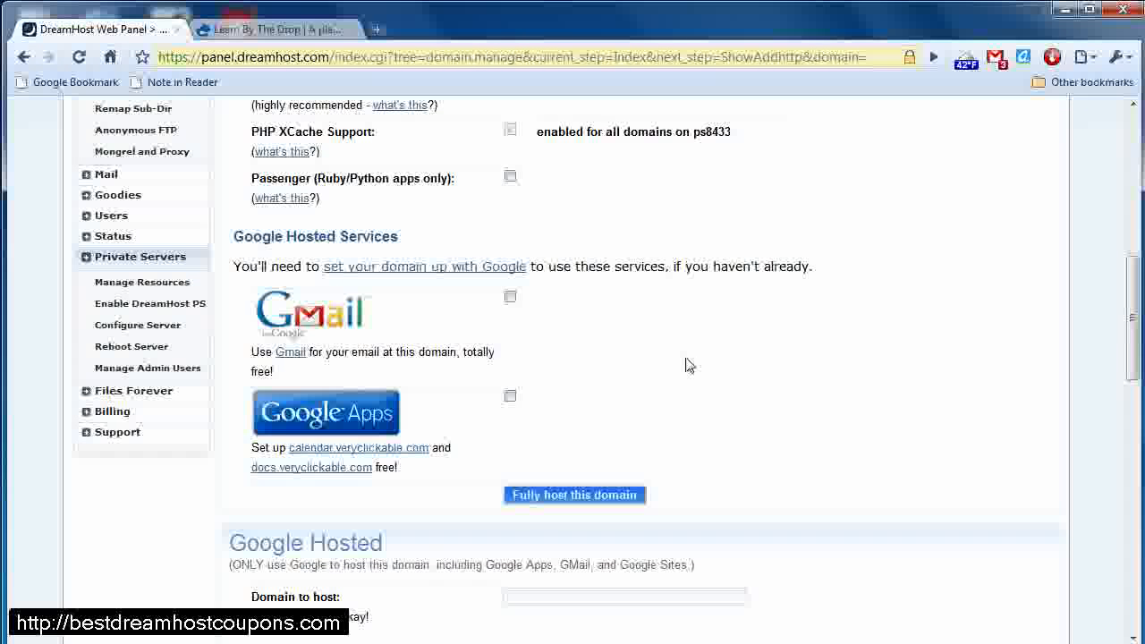
{"action": "scroll", "coordinate": [656, 356], "scroll_direction": "down", "scroll_amount": 2}
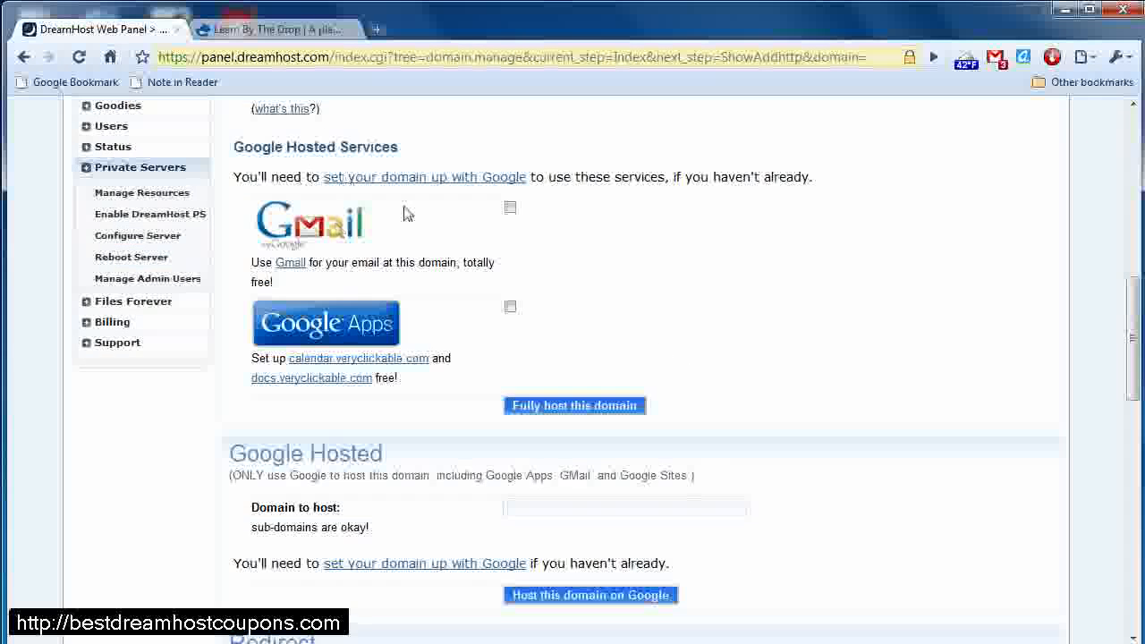
{"action": "left_click", "coordinate": [576, 405]}
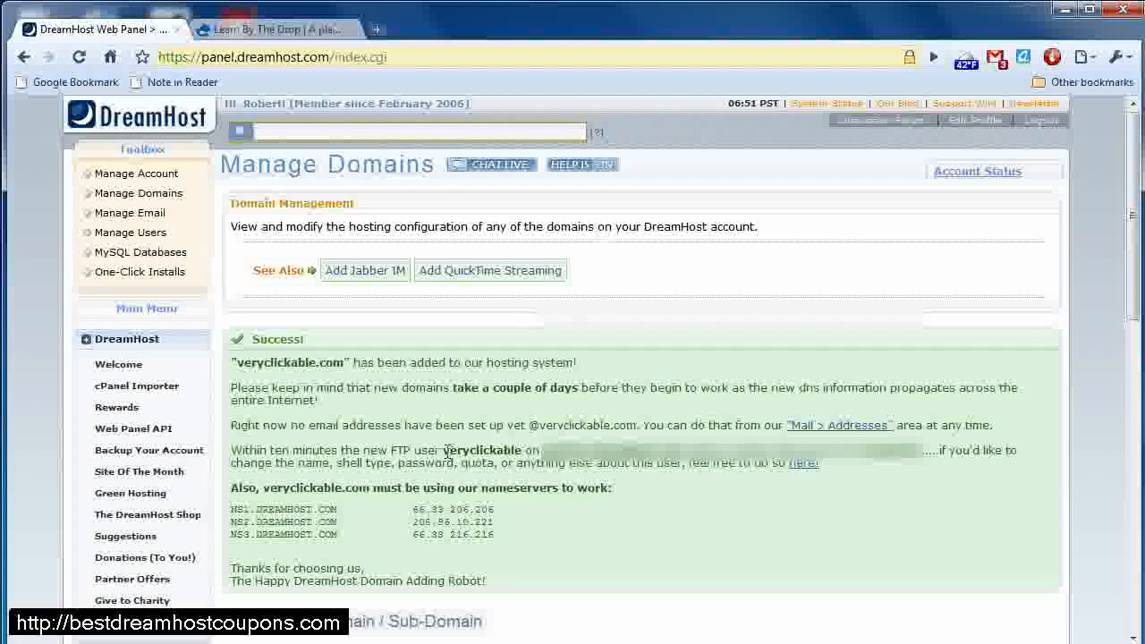
Step: Examine the new FTP user, its server details and the required nameservers in the hosting confirmation
{"action": "left_click_drag", "start_coordinate": [442, 451], "coordinate": [524, 451]}
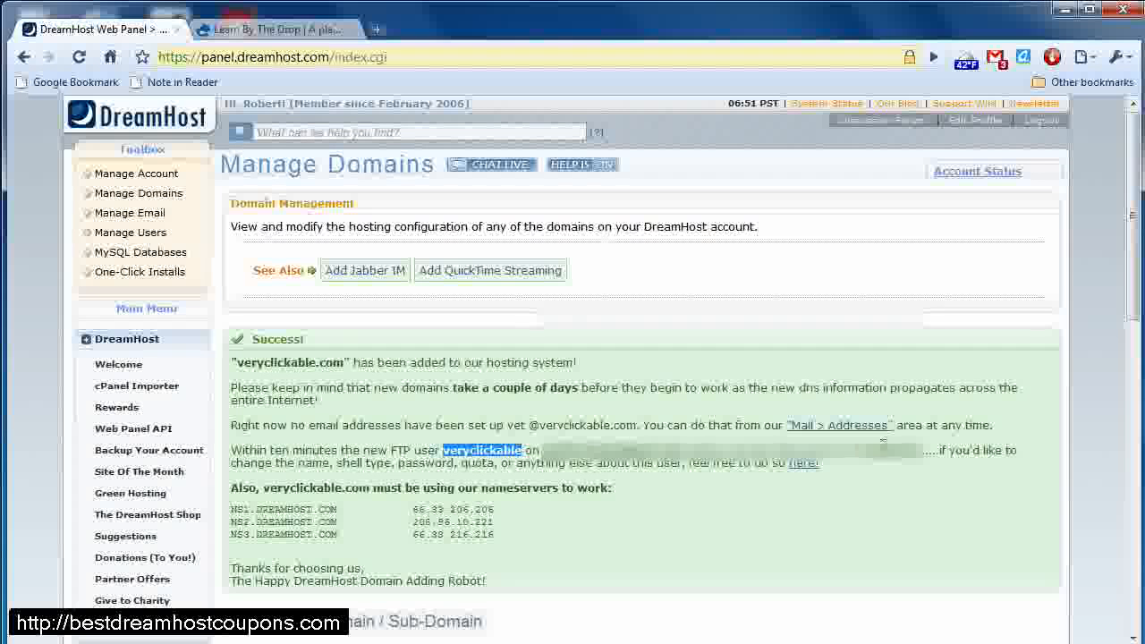
{"action": "left_click_drag", "start_coordinate": [858, 450], "coordinate": [918, 456]}
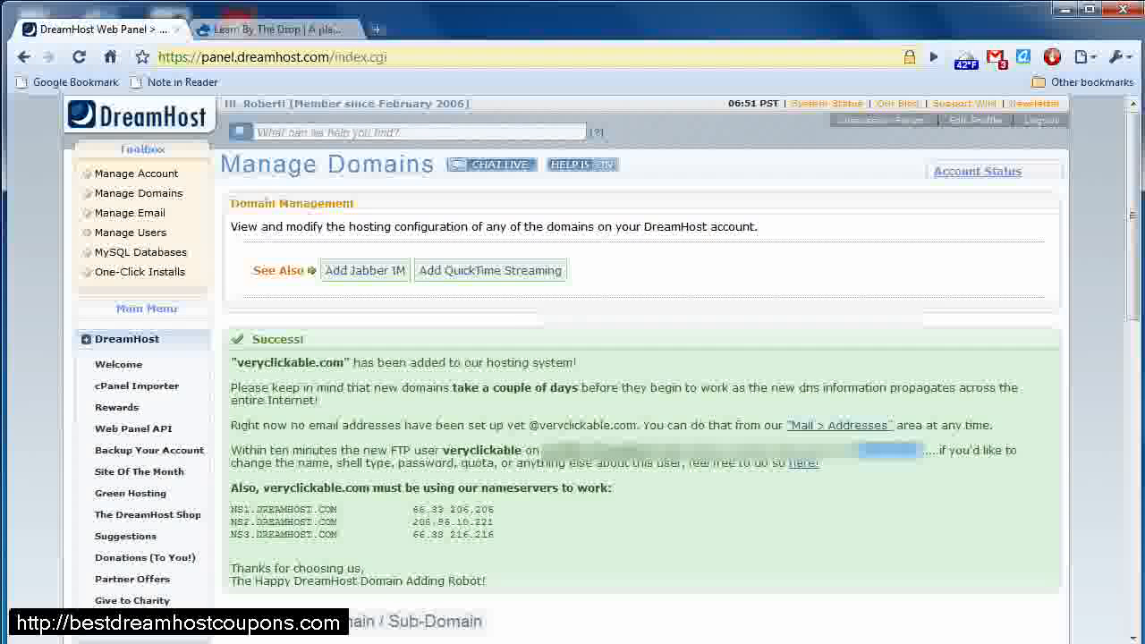
{"action": "left_click_drag", "start_coordinate": [542, 451], "coordinate": [680, 444]}
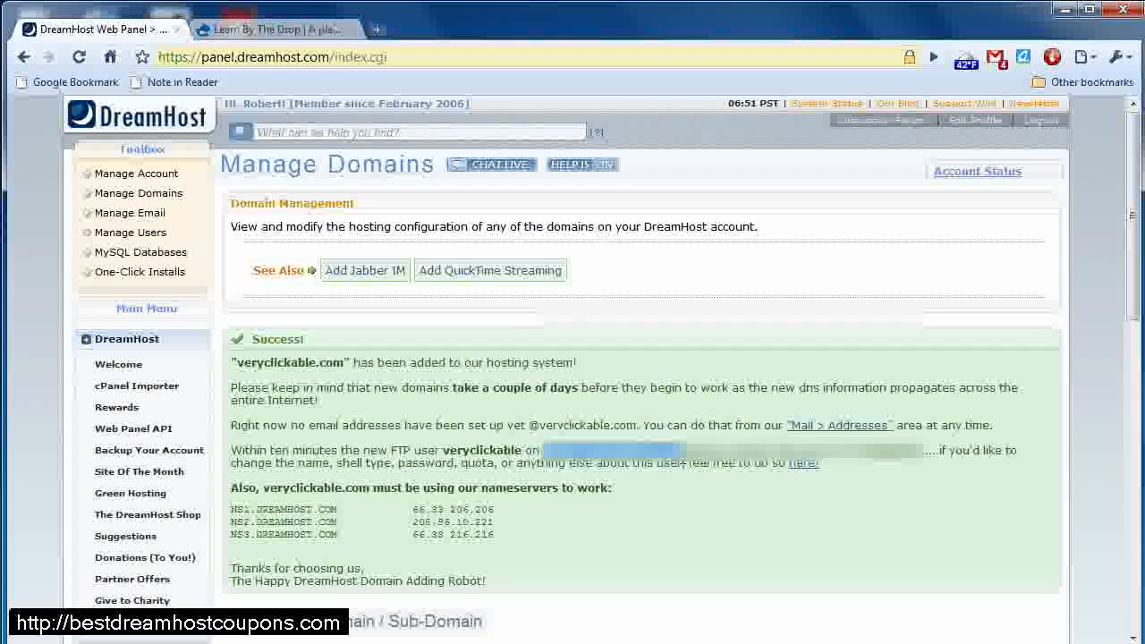
{"action": "left_click", "coordinate": [697, 497]}
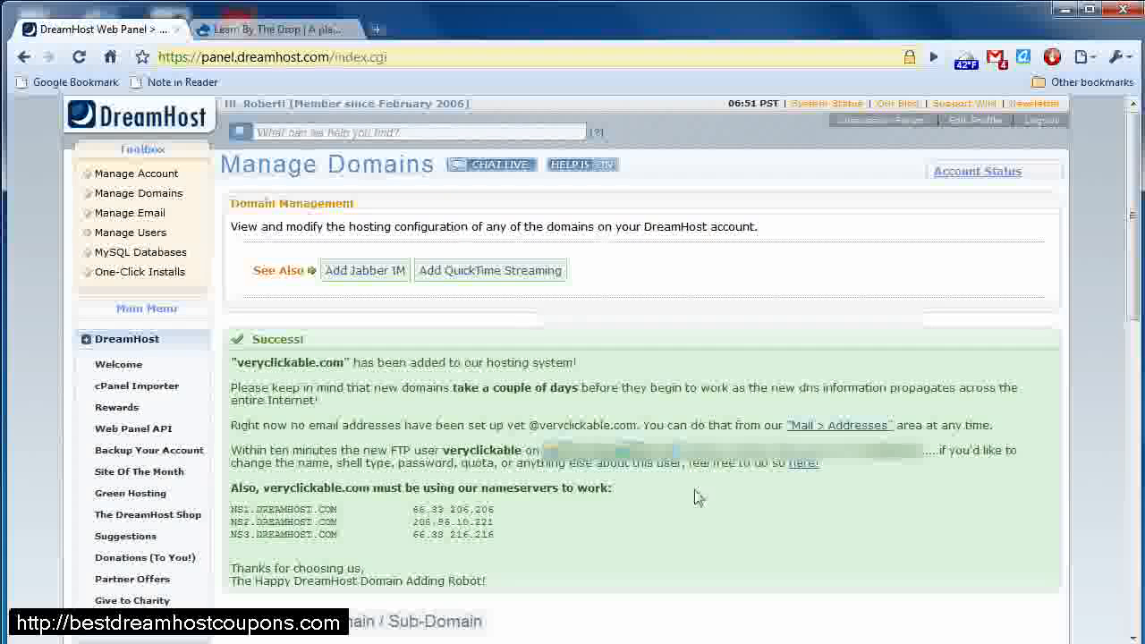
{"action": "left_click_drag", "start_coordinate": [501, 538], "coordinate": [235, 506]}
{"action": "left_click", "coordinate": [490, 526]}
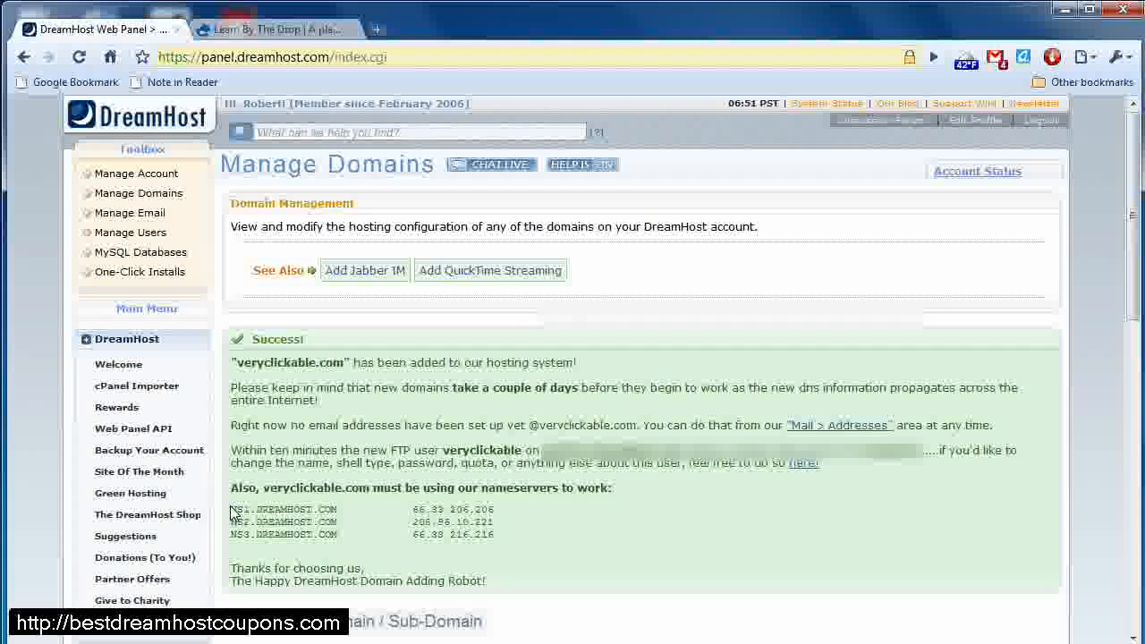
{"action": "left_click_drag", "start_coordinate": [232, 510], "coordinate": [305, 521]}
{"action": "left_click", "coordinate": [309, 526]}
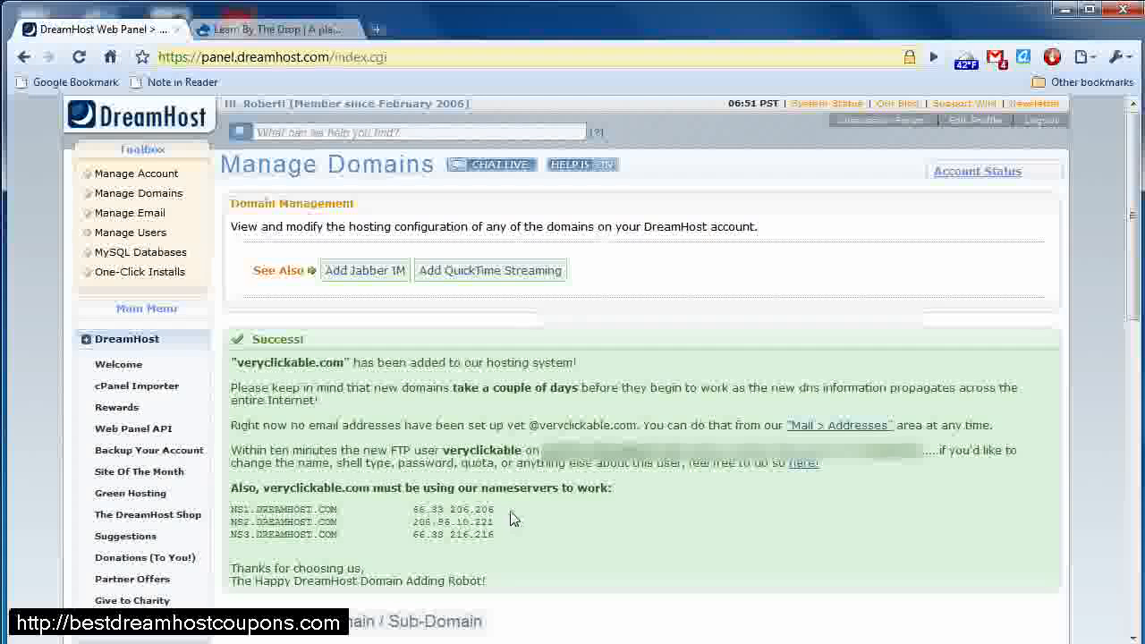
Step: Find veryclickable.com among the hosted domains and open its hosting settings to check the user and web directory
{"action": "scroll", "coordinate": [581, 519], "scroll_direction": "down", "scroll_amount": 5}
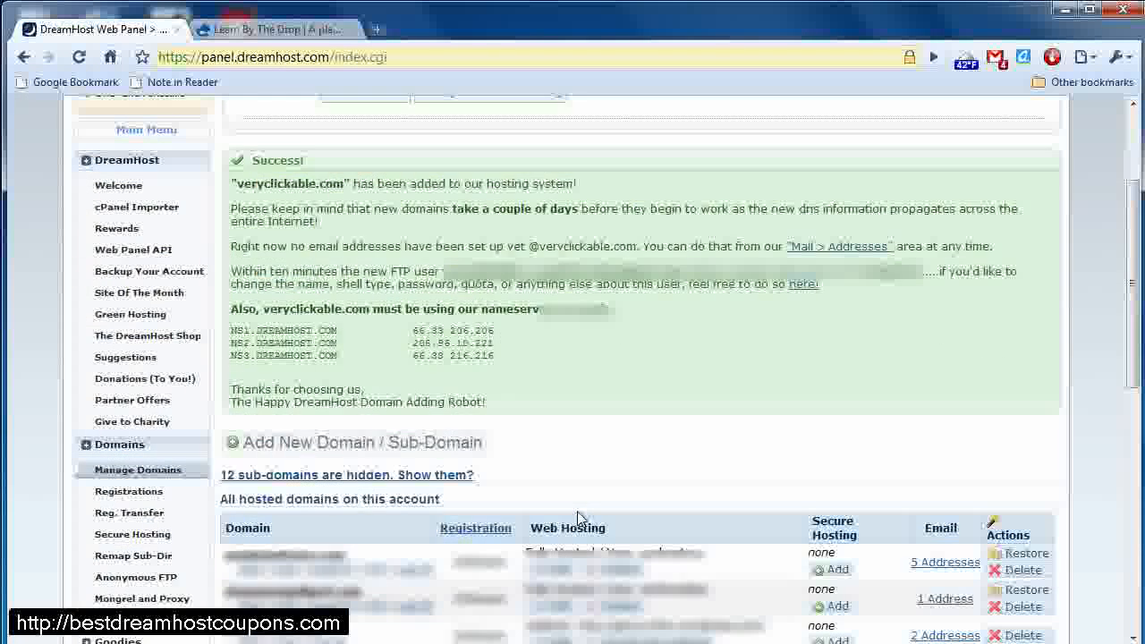
{"action": "scroll", "coordinate": [198, 525], "scroll_direction": "down", "scroll_amount": 4}
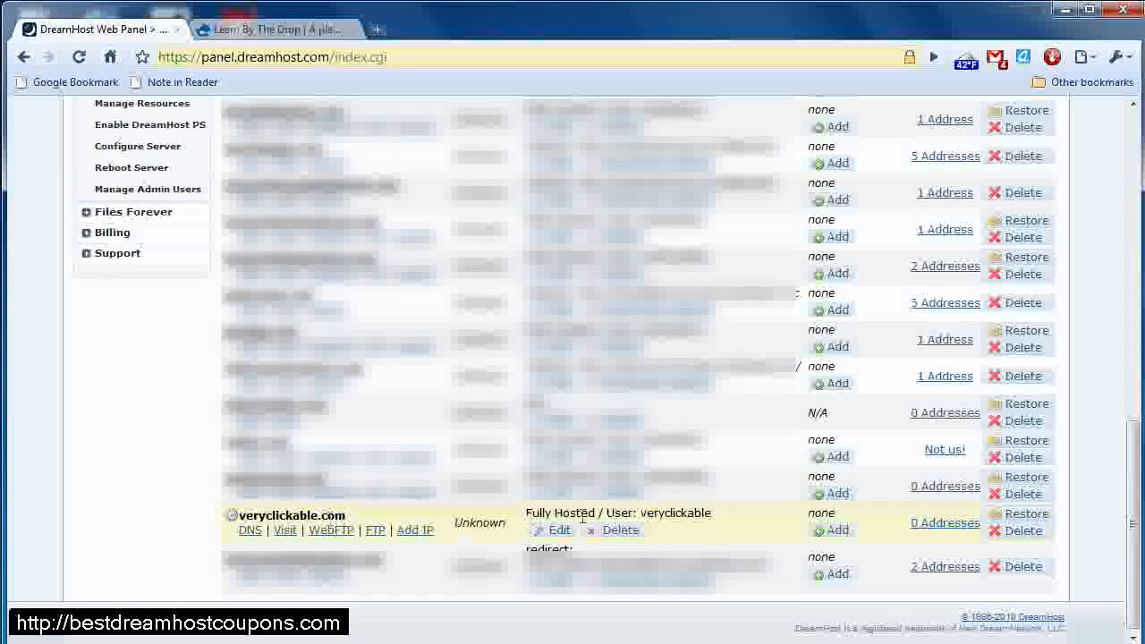
{"action": "left_click_drag", "start_coordinate": [637, 514], "coordinate": [718, 519]}
{"action": "left_click", "coordinate": [721, 536]}
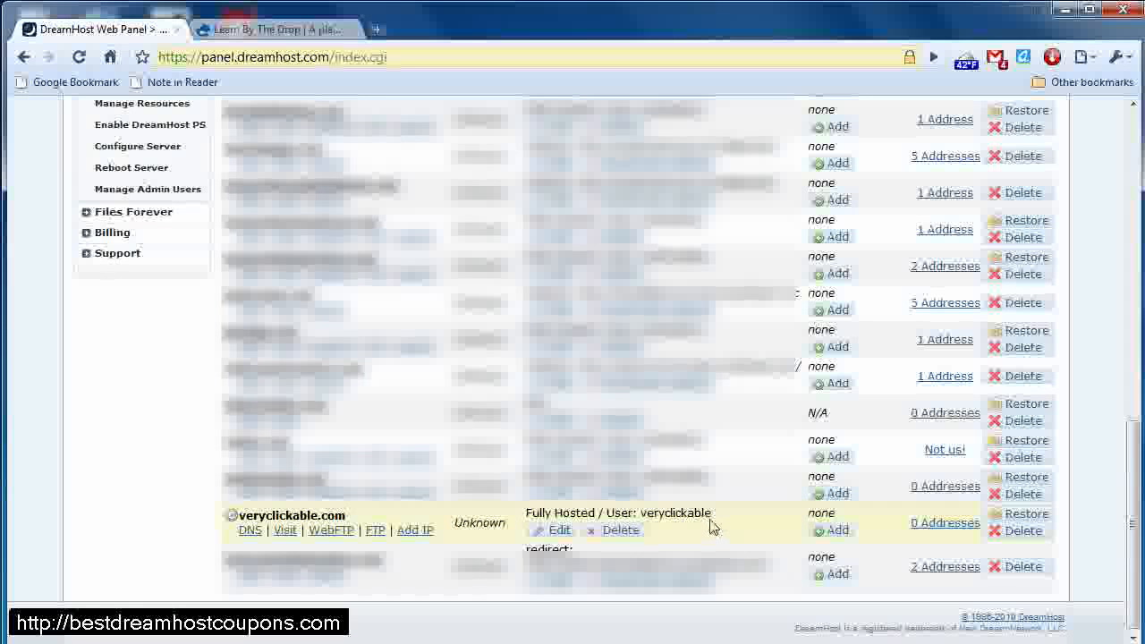
{"action": "left_click", "coordinate": [558, 530]}
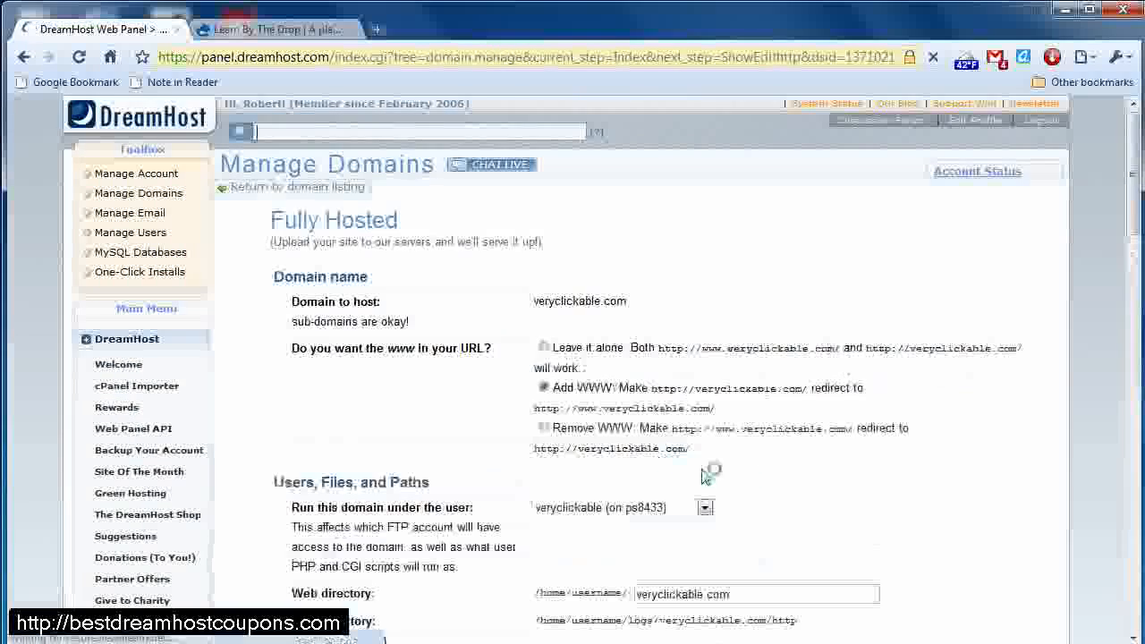
{"action": "scroll", "coordinate": [775, 308], "scroll_direction": "down", "scroll_amount": 4}
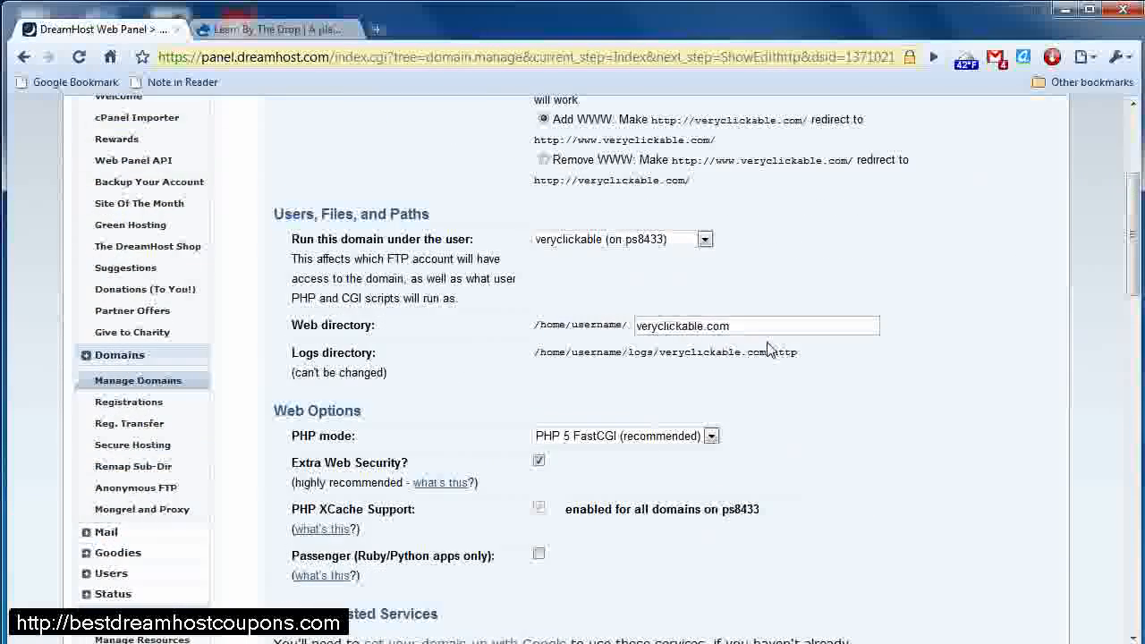
{"action": "scroll", "coordinate": [403, 313], "scroll_direction": "up", "scroll_amount": 3}
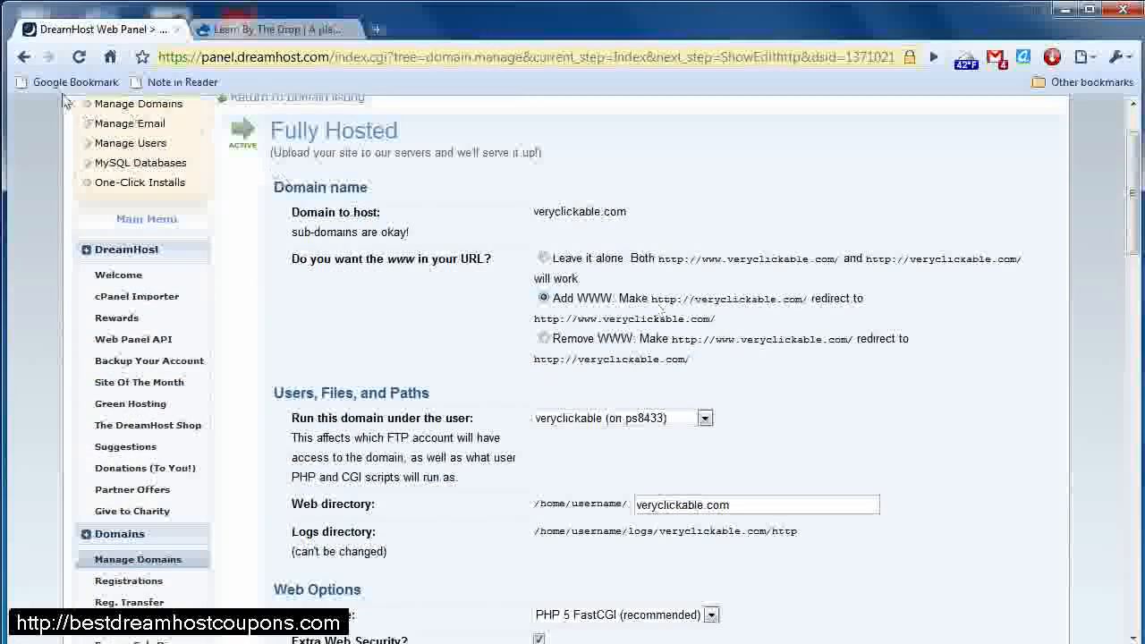
Step: Return to the domain listing and go back to the hosting confirmation above the list
{"action": "left_click", "coordinate": [24, 59]}
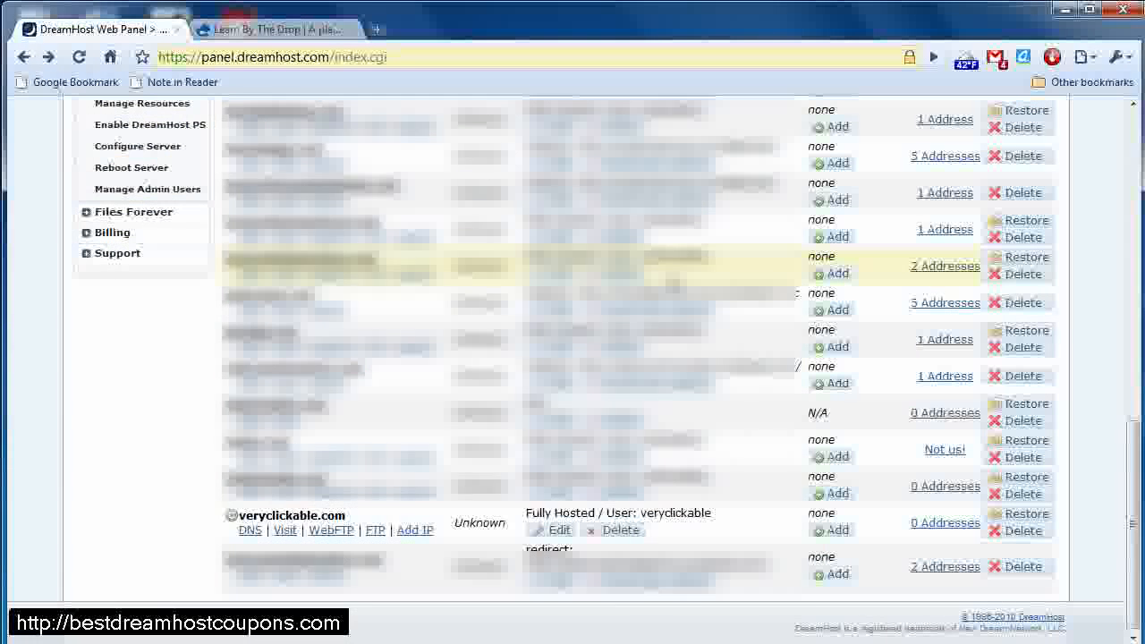
{"action": "scroll", "coordinate": [738, 412], "scroll_direction": "up", "scroll_amount": 3}
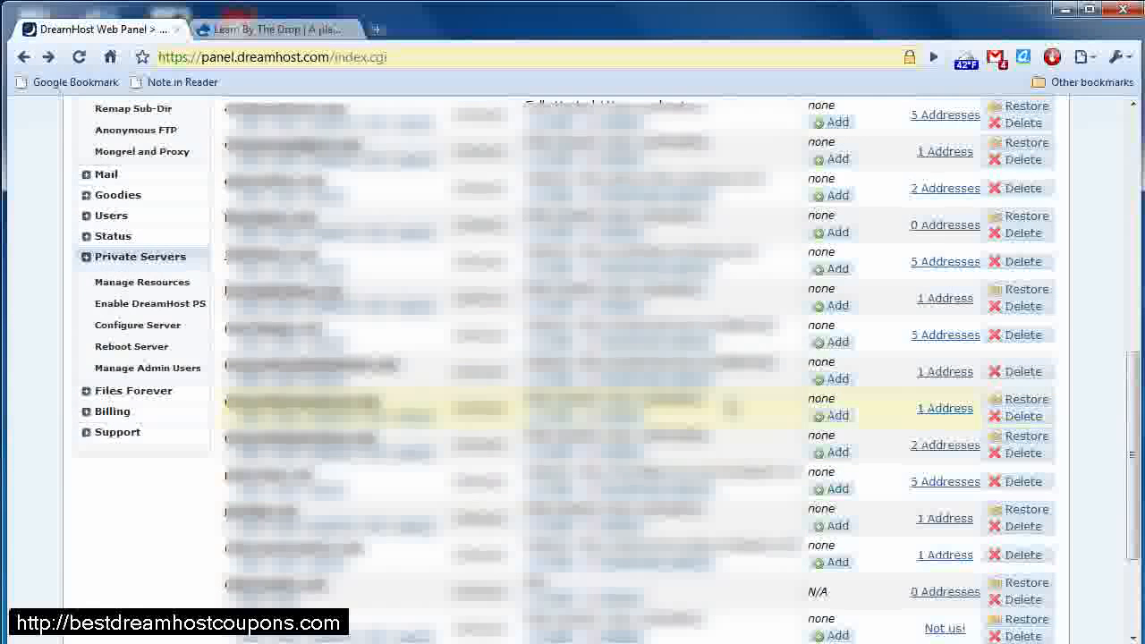
{"action": "scroll", "coordinate": [738, 416], "scroll_direction": "down", "scroll_amount": 1}
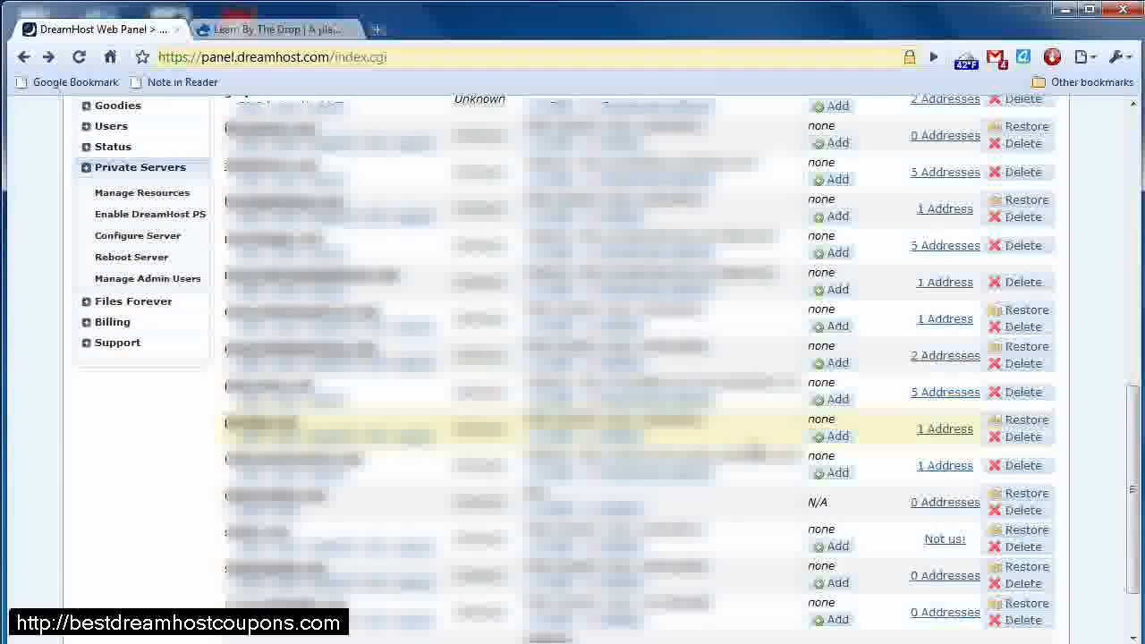
{"action": "scroll", "coordinate": [708, 426], "scroll_direction": "up", "scroll_amount": 6}
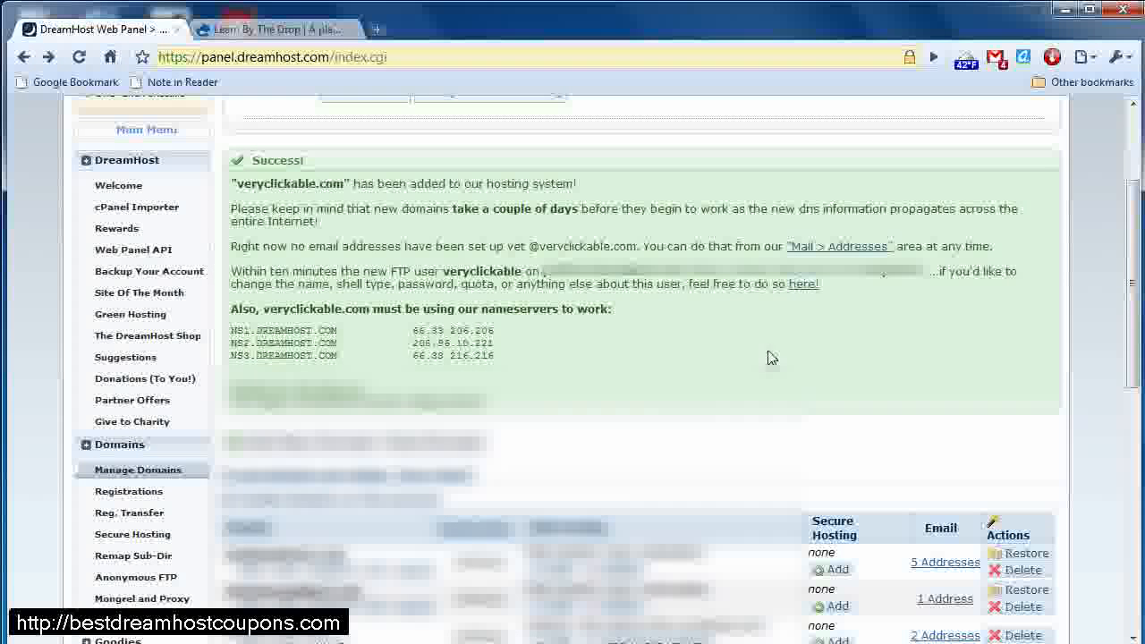
Step: Switch to FileZilla and create a new site entry named Very Clickable in the Site Manager
{"action": "scroll", "coordinate": [713, 397], "scroll_direction": "up", "scroll_amount": 1}
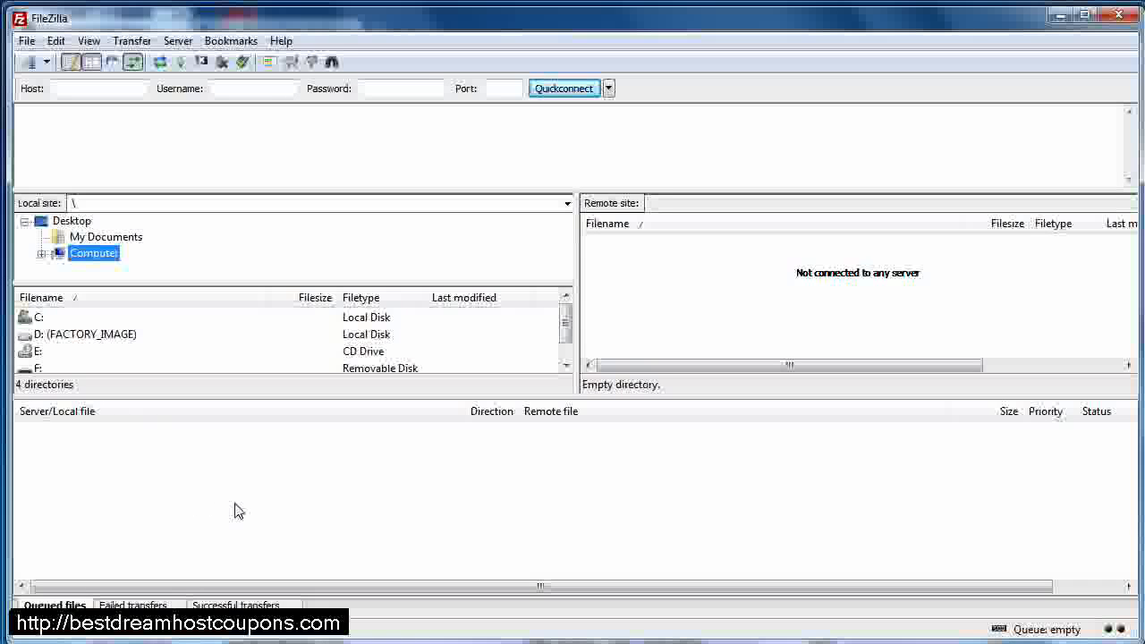
{"action": "left_click", "coordinate": [26, 42]}
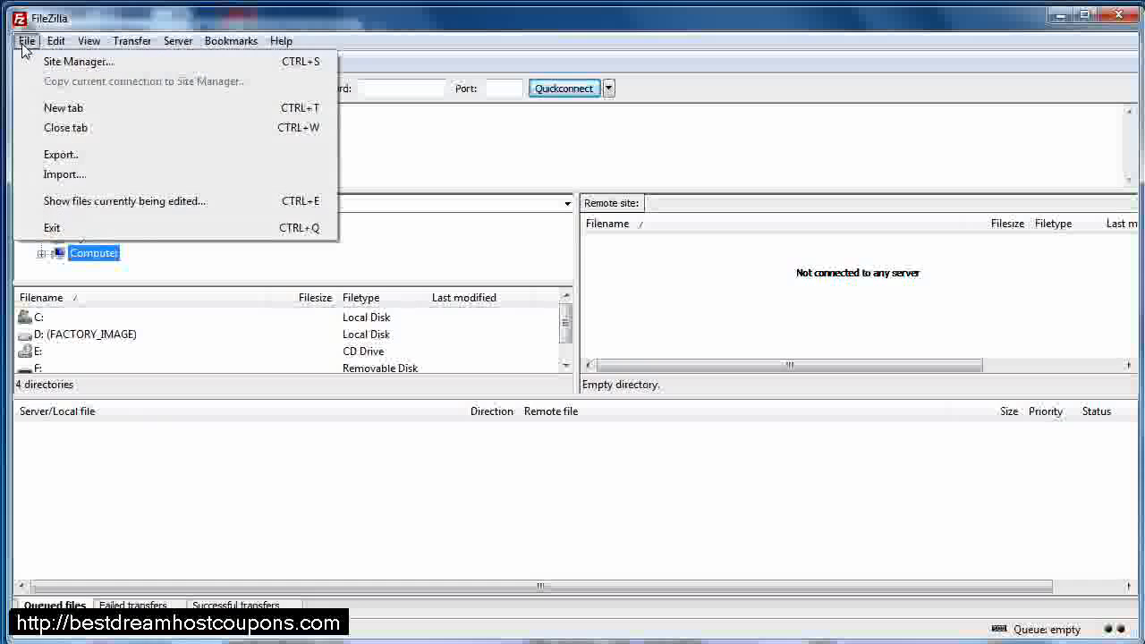
{"action": "left_click", "coordinate": [66, 70]}
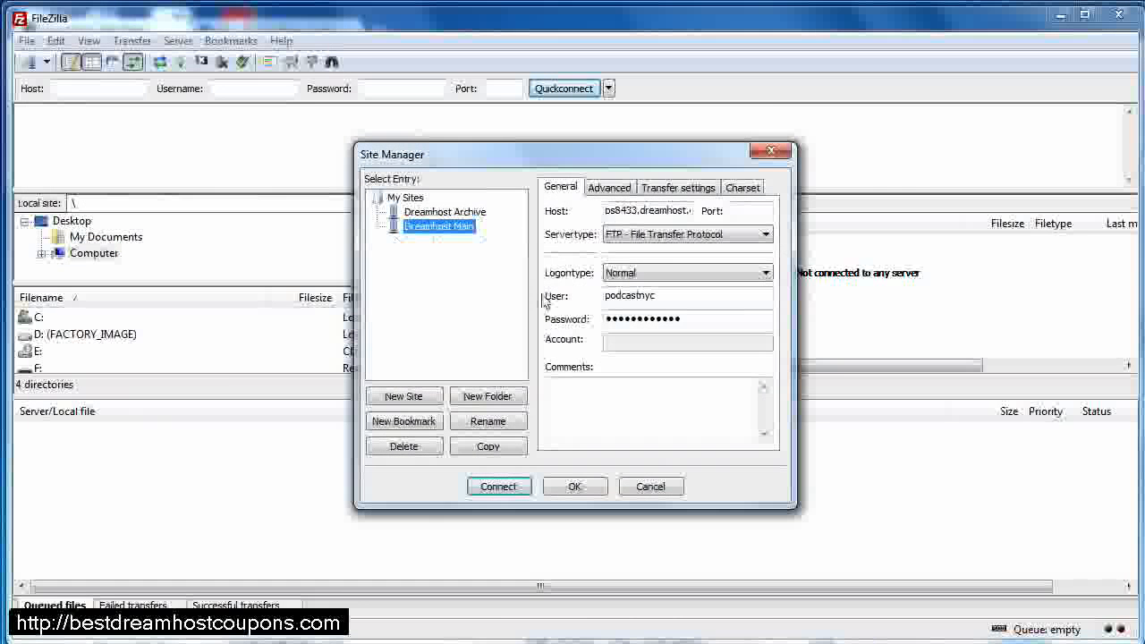
{"action": "left_click", "coordinate": [404, 396]}
{"action": "type", "text": "Very C"}
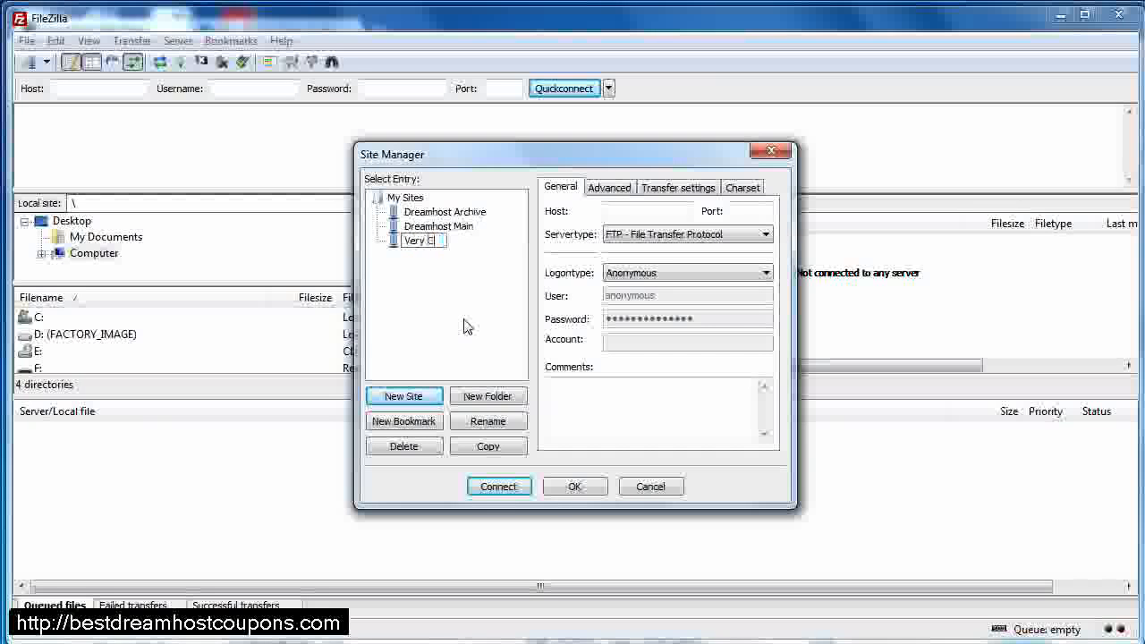
{"action": "type", "text": "lickable"}
{"action": "key", "text": "Return"}
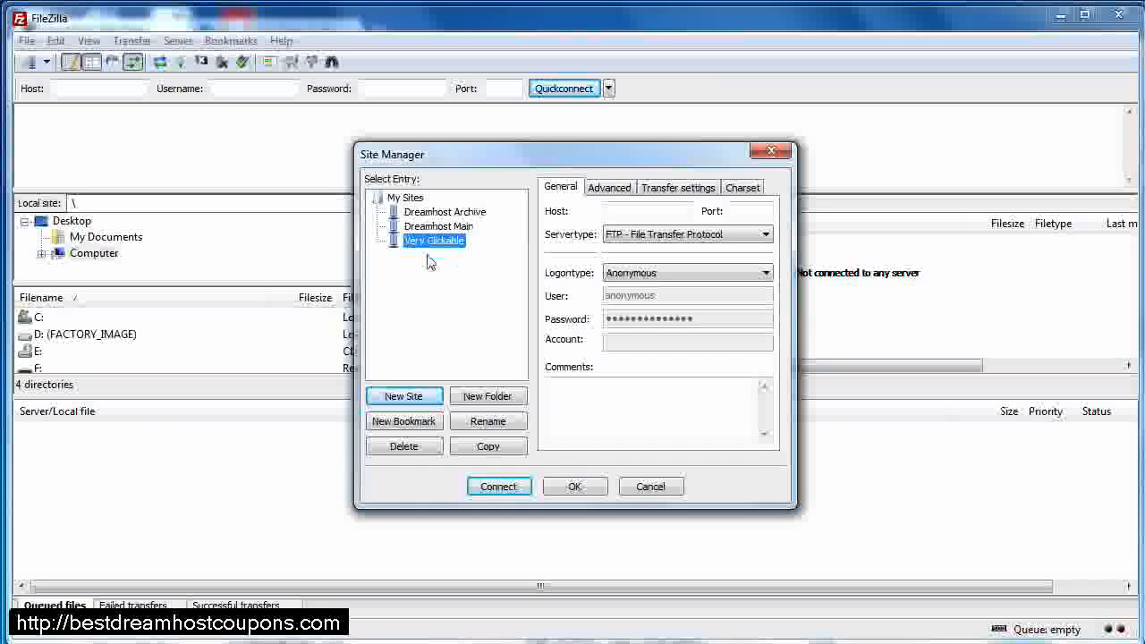
Step: Set the Very Clickable site's host to ps8433.dreamhost.com and leave the port blank
{"action": "left_click", "coordinate": [675, 212]}
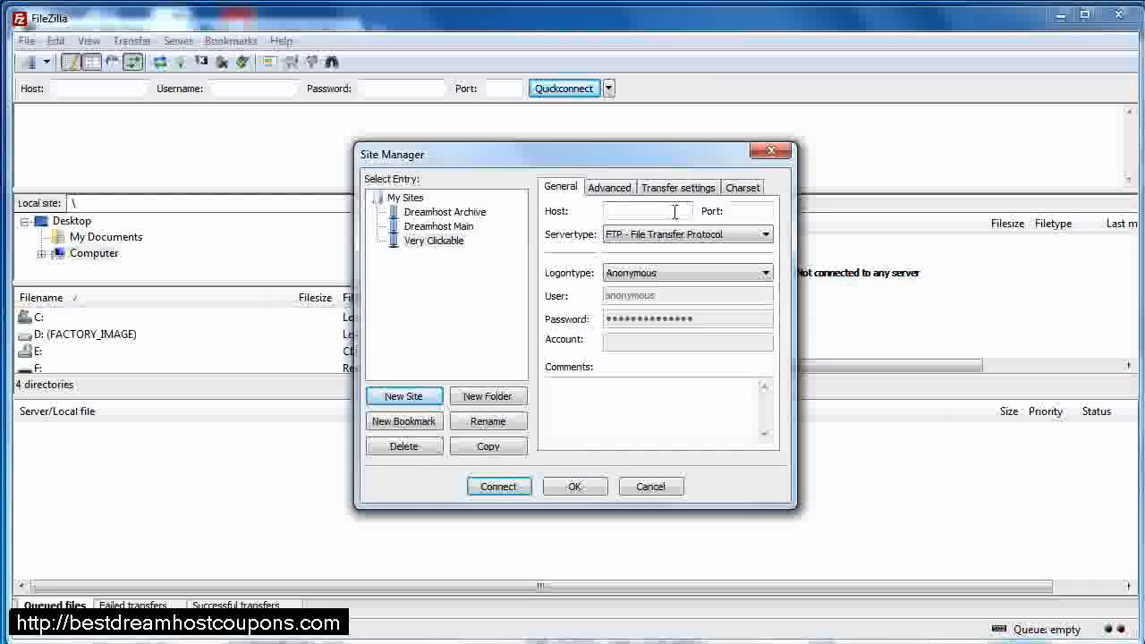
{"action": "type", "text": "ve"}
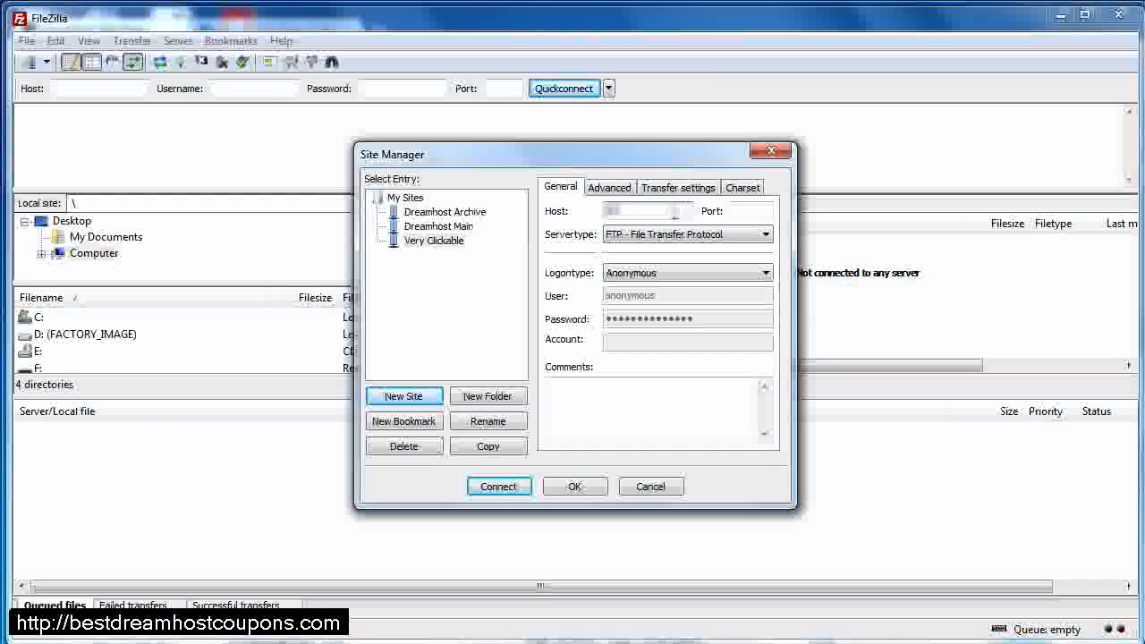
{"action": "type", "text": "ryclickable.com"}
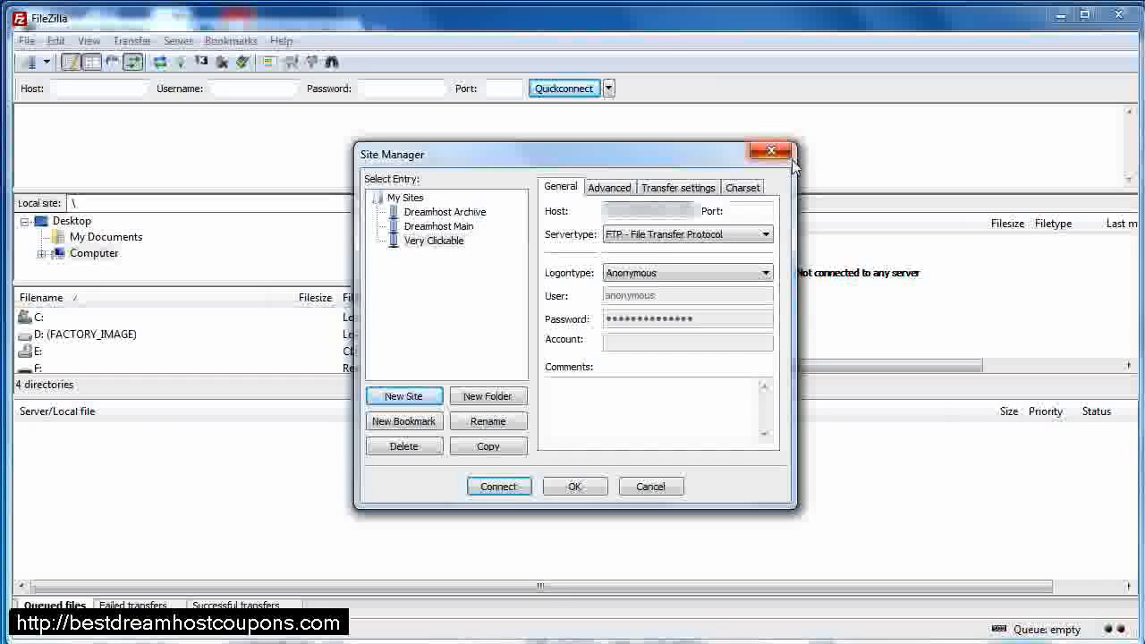
{"action": "left_click", "coordinate": [750, 211]}
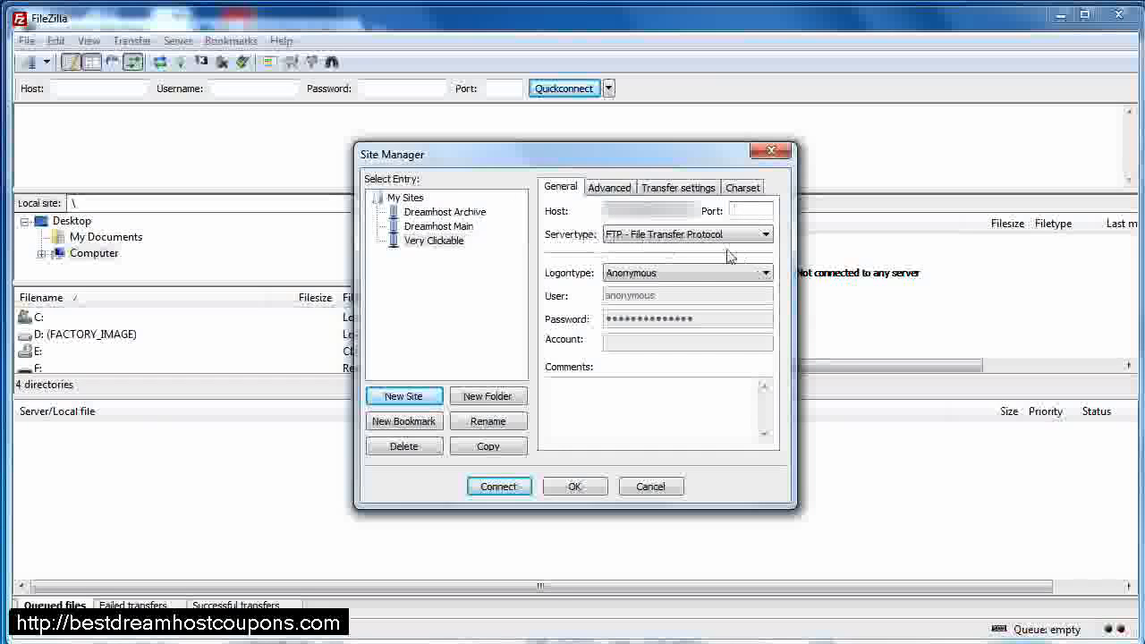
Step: Set the site's logon type to Account and replace the anonymous user with veryclickable
{"action": "left_click", "coordinate": [768, 274]}
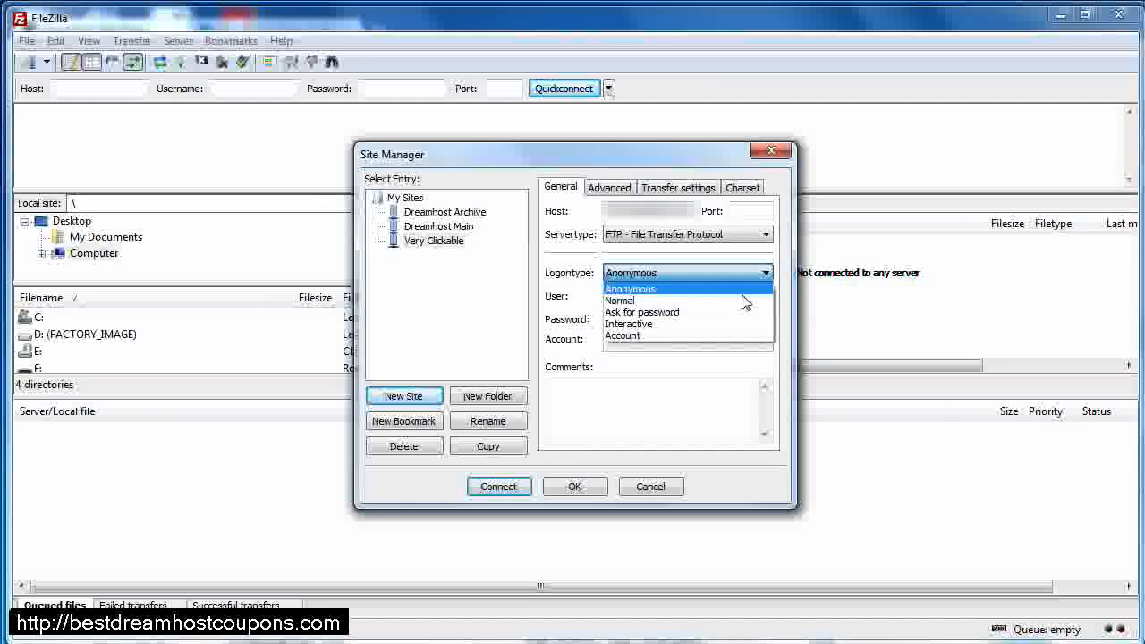
{"action": "left_click", "coordinate": [631, 335]}
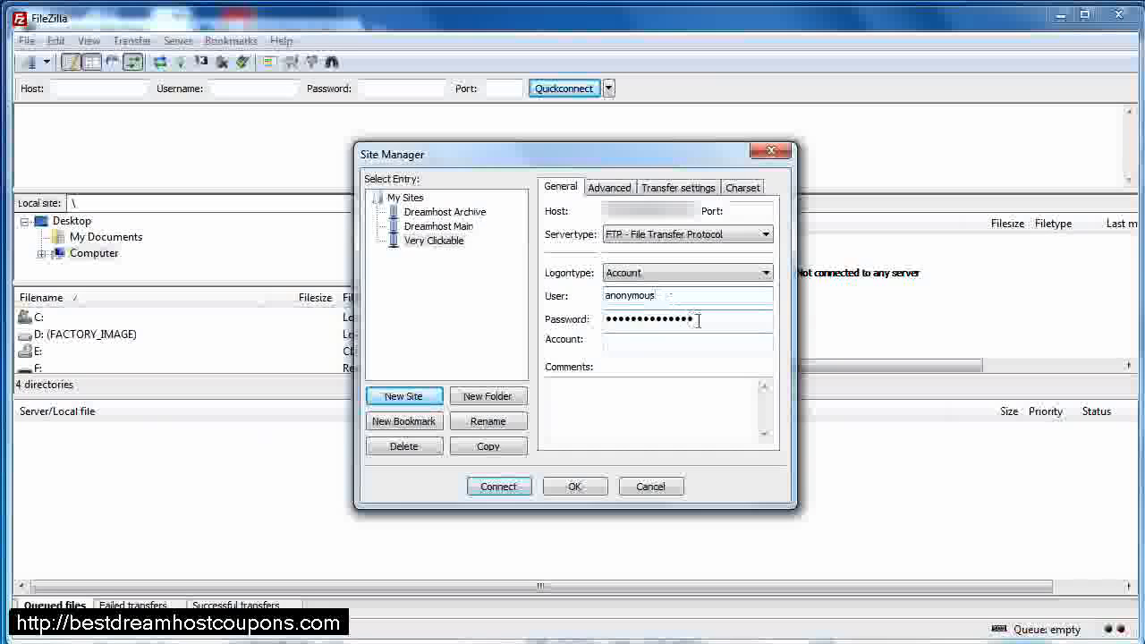
{"action": "left_click_drag", "start_coordinate": [680, 297], "coordinate": [587, 291]}
{"action": "type", "text": "veryclickable"}
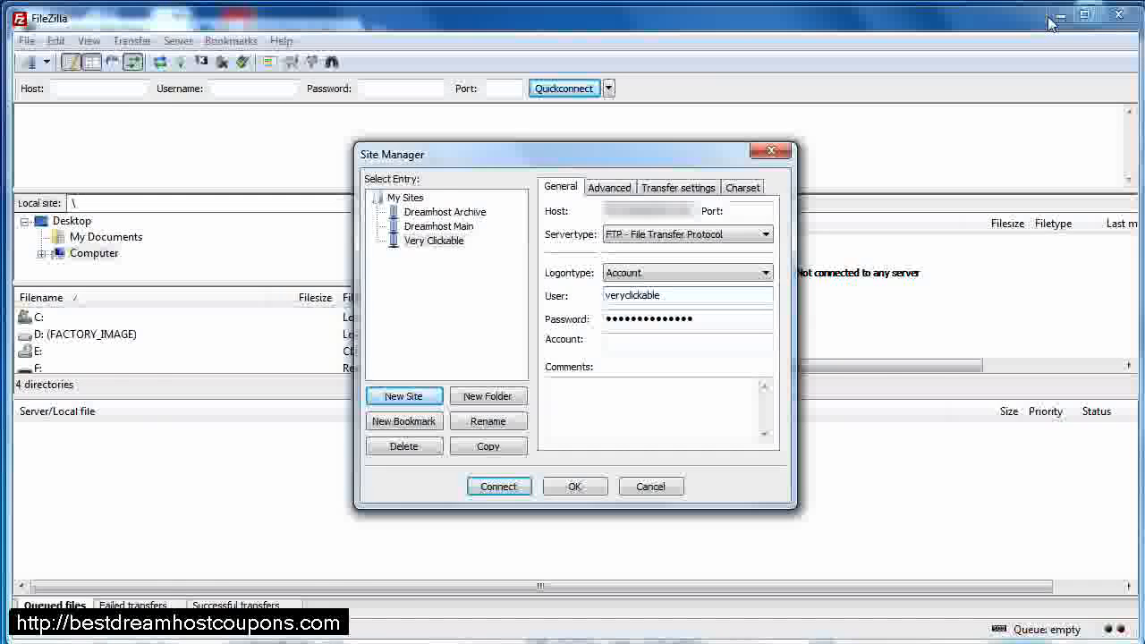
Step: Copy the new FTP user's password from the DreamHost hosting confirmation and paste it into the FileZilla site's password field
{"action": "left_click", "coordinate": [1006, 7]}
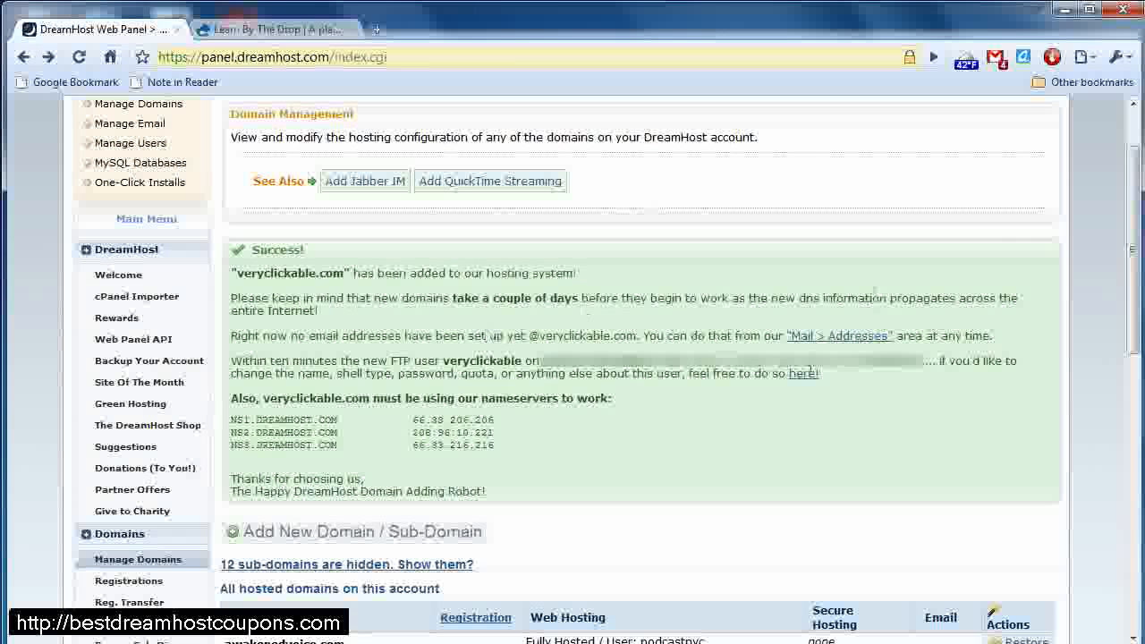
{"action": "left_click_drag", "start_coordinate": [860, 364], "coordinate": [918, 365]}
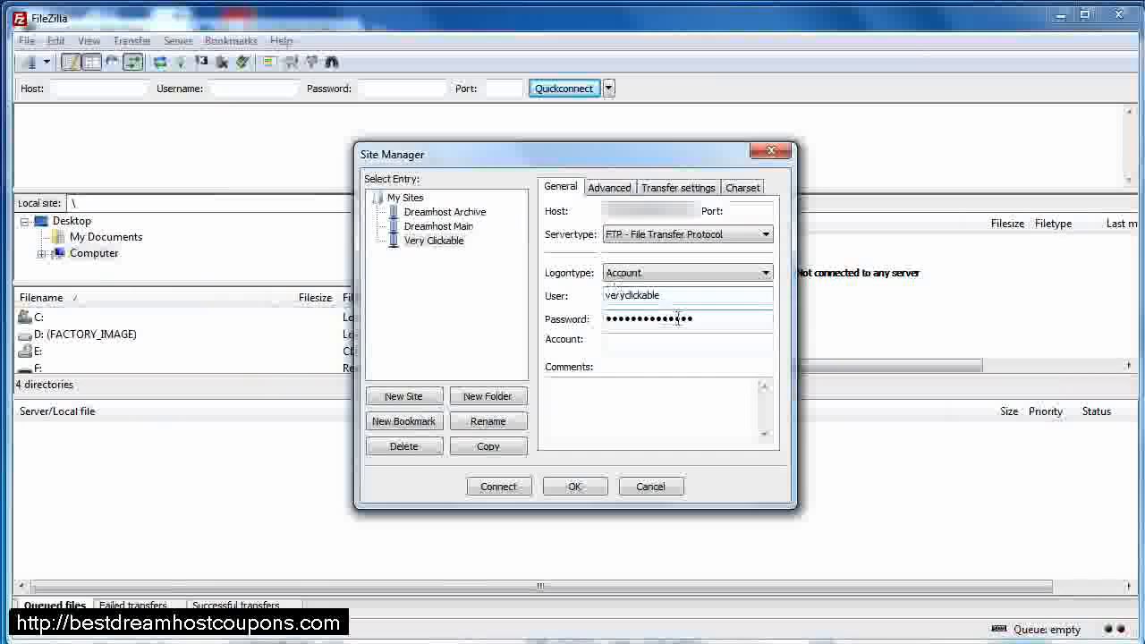
{"action": "left_click_drag", "start_coordinate": [694, 319], "coordinate": [576, 311]}
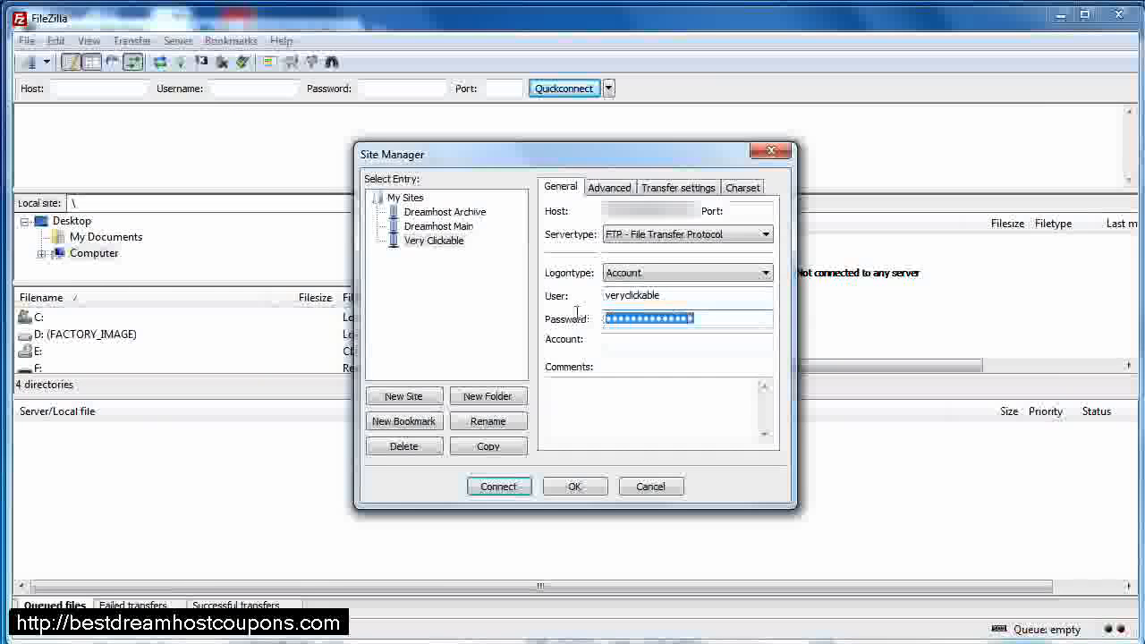
{"action": "key", "text": "ctrl+v"}
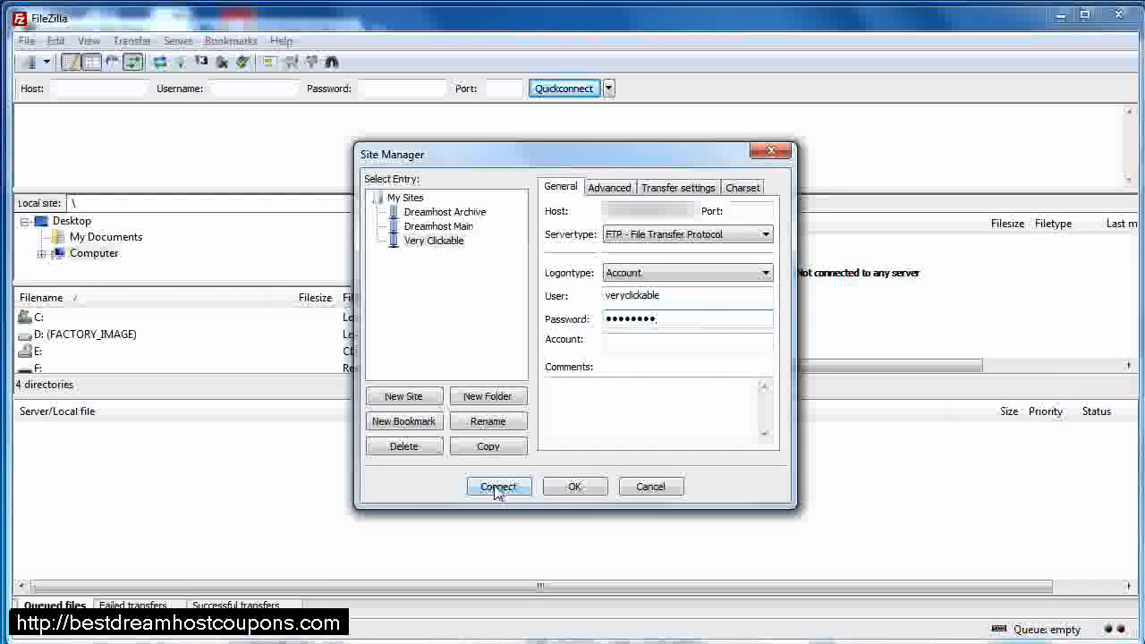
Step: Try to save the site with the Account logon type, switch the logon type to Normal, and save the entry
{"action": "left_click", "coordinate": [581, 489]}
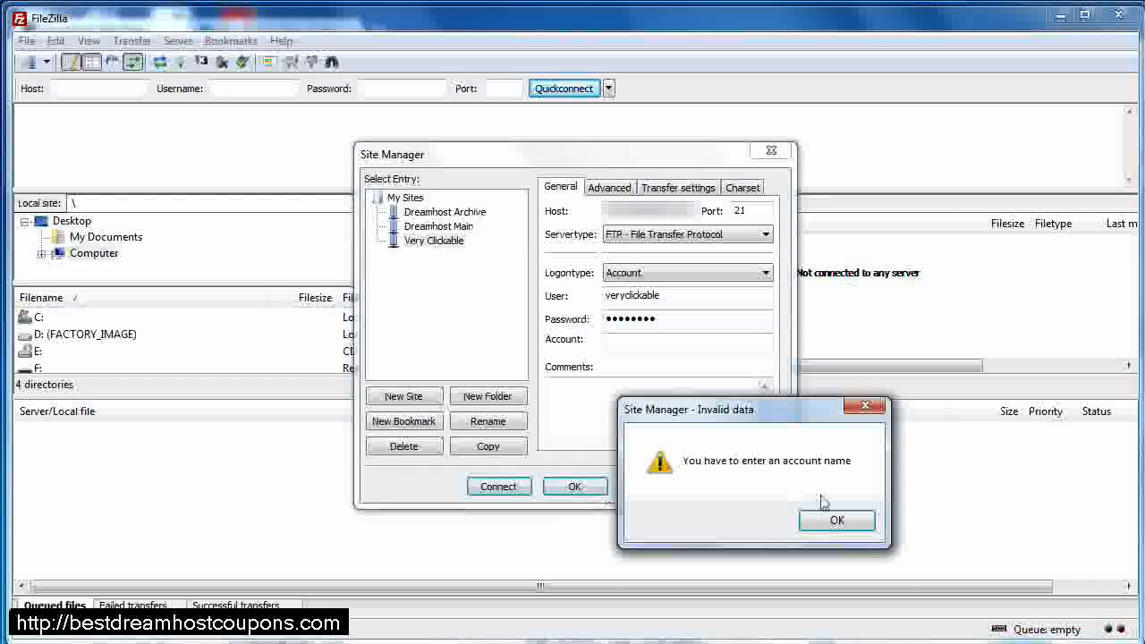
{"action": "left_click", "coordinate": [845, 526]}
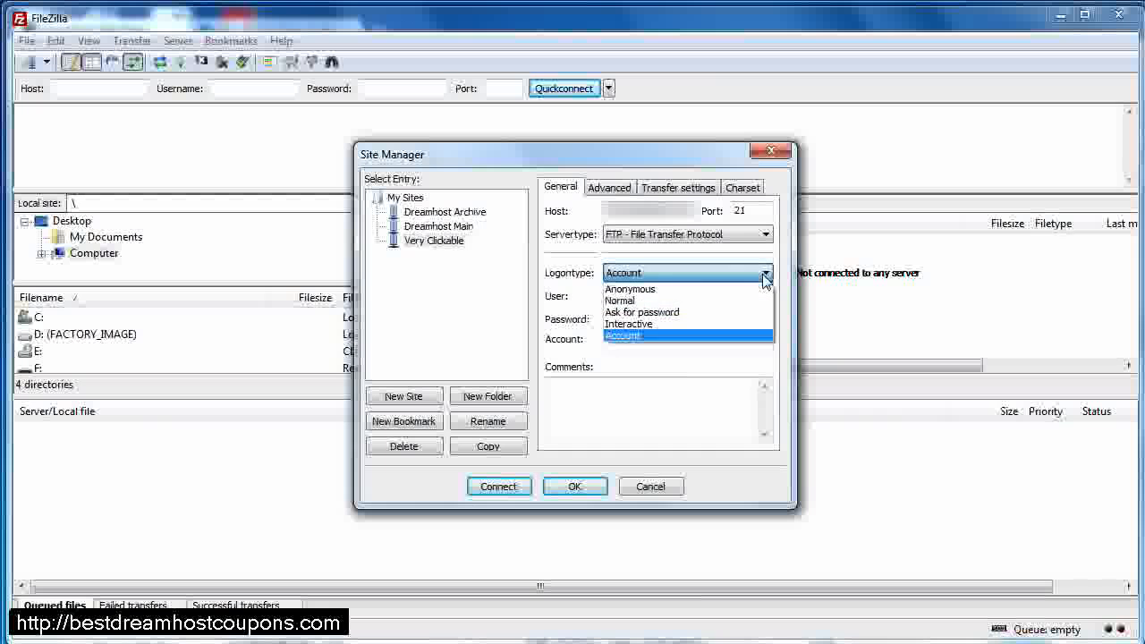
{"action": "left_click", "coordinate": [735, 301]}
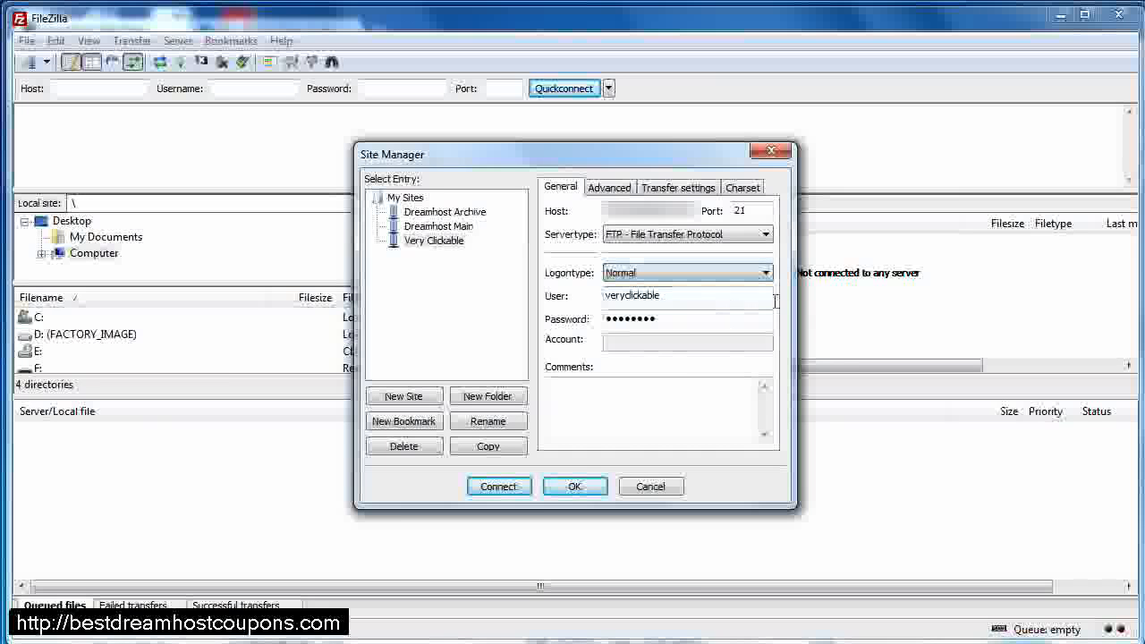
{"action": "left_click", "coordinate": [574, 486]}
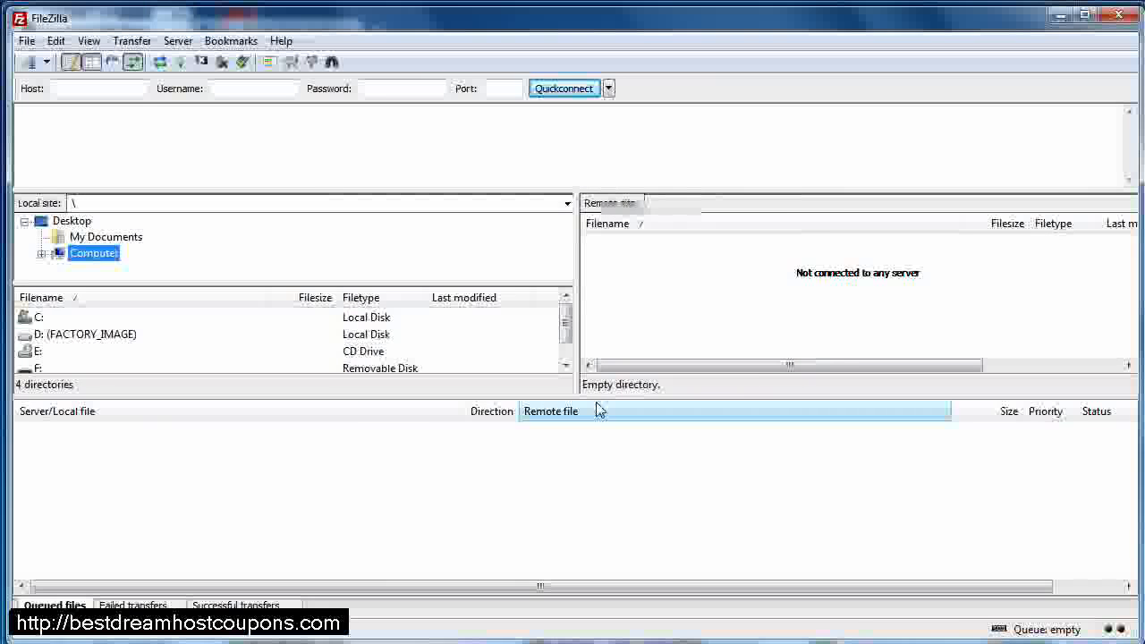
Step: Connect to the saved Very Clickable site and open its remote veryclickable.com folder in a taller file pane
{"action": "left_click", "coordinate": [45, 62]}
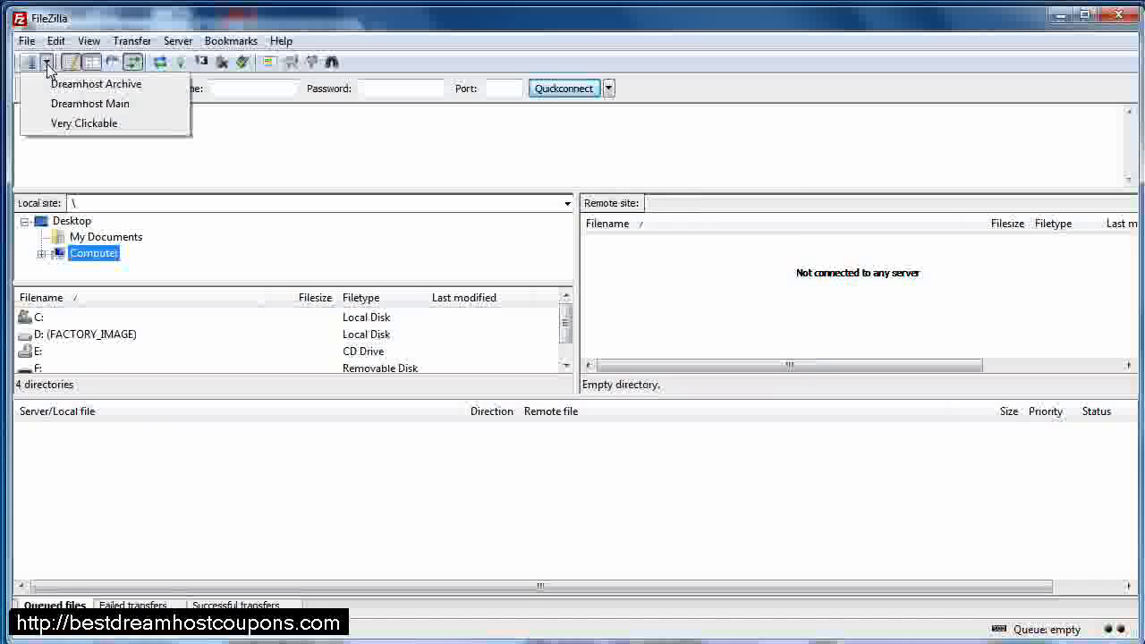
{"action": "left_click", "coordinate": [70, 125]}
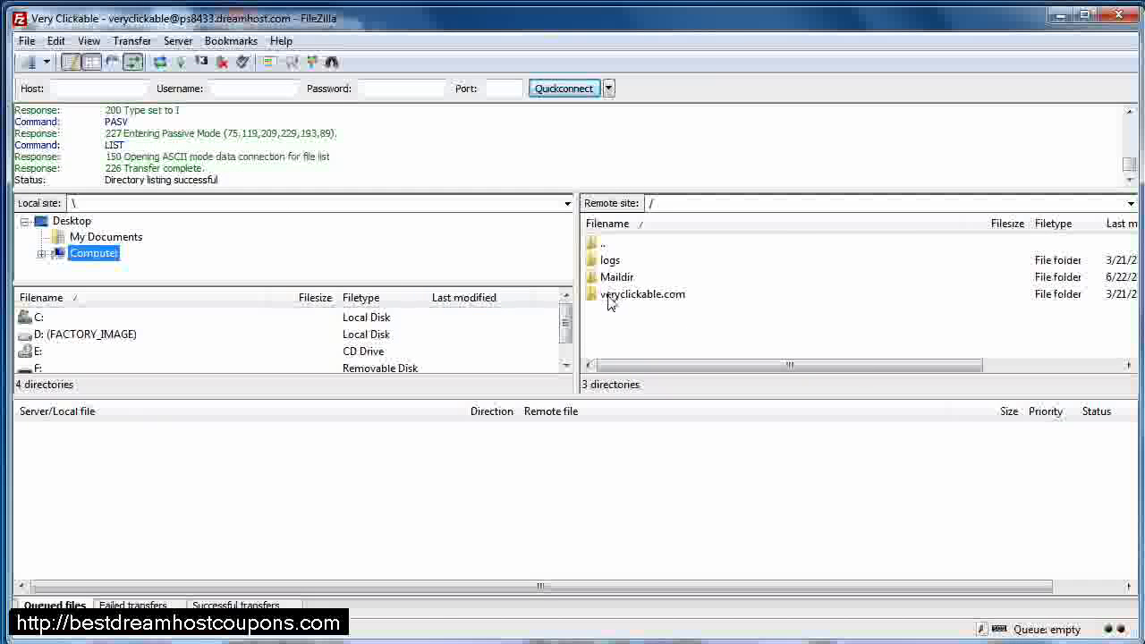
{"action": "double_click", "coordinate": [608, 303]}
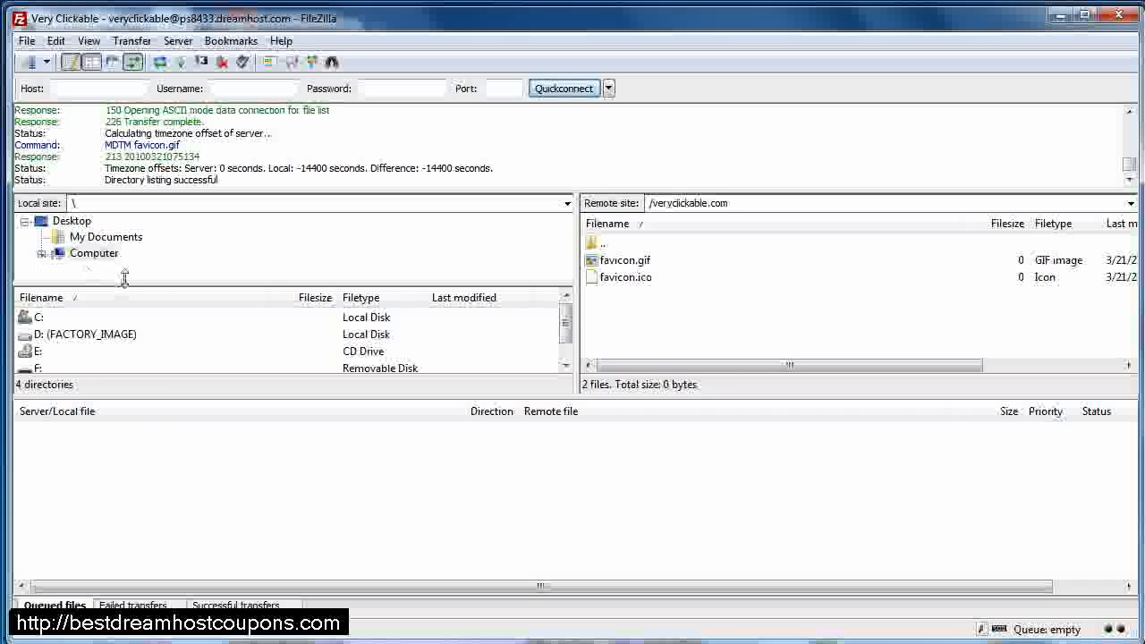
{"action": "left_click_drag", "start_coordinate": [288, 396], "coordinate": [289, 440]}
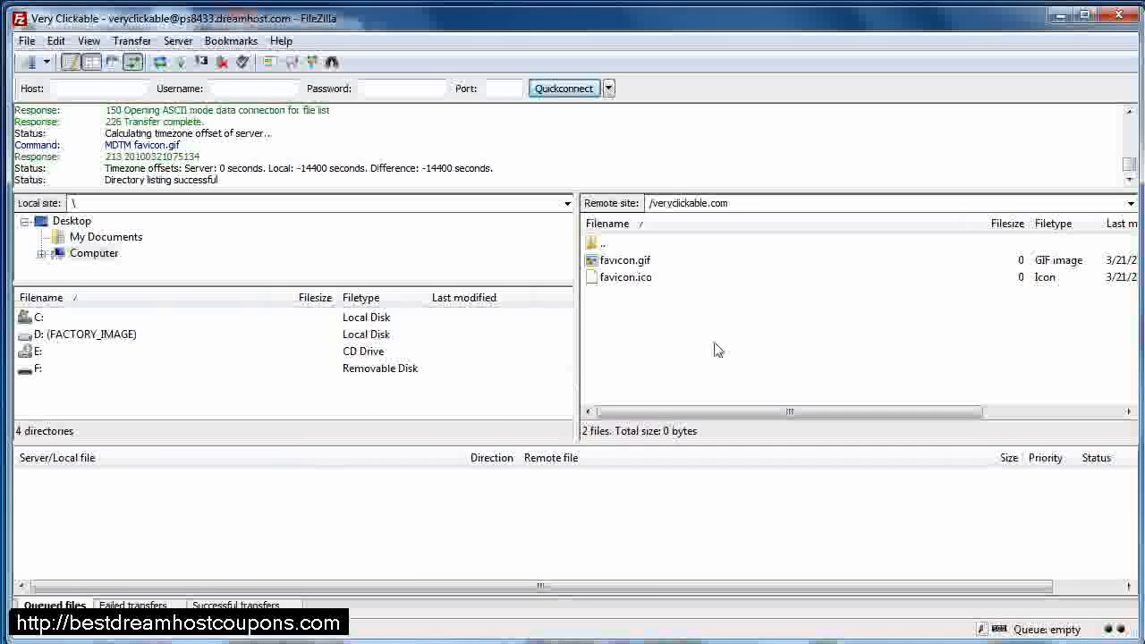